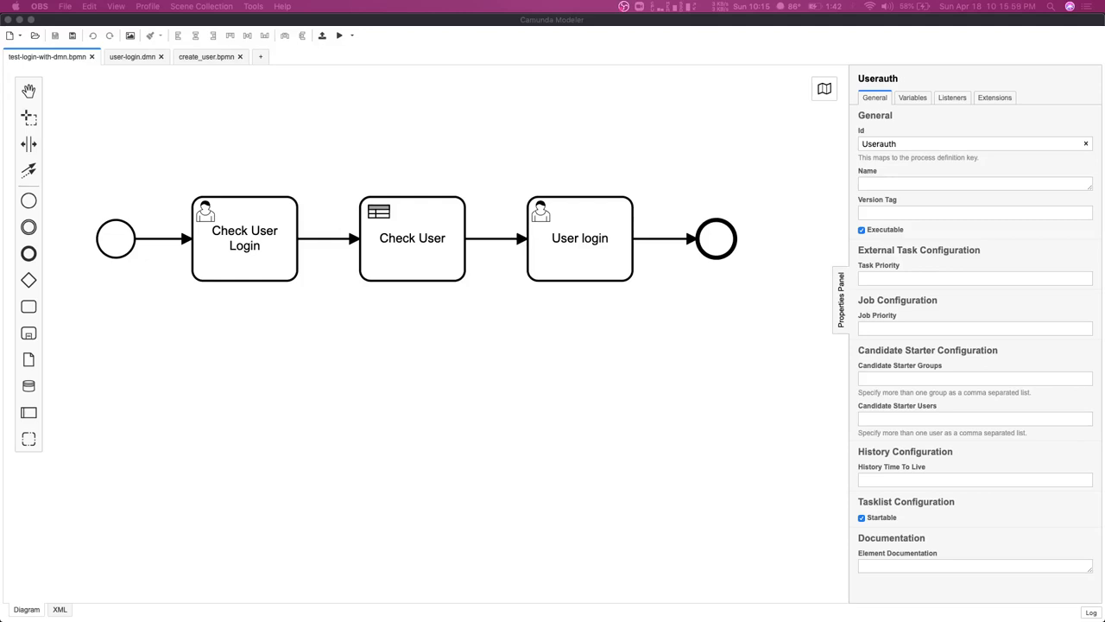
# Bring Camunda Modeler forward and show the user-login.dmn userLogin decision table
pyautogui.click(272, 338)
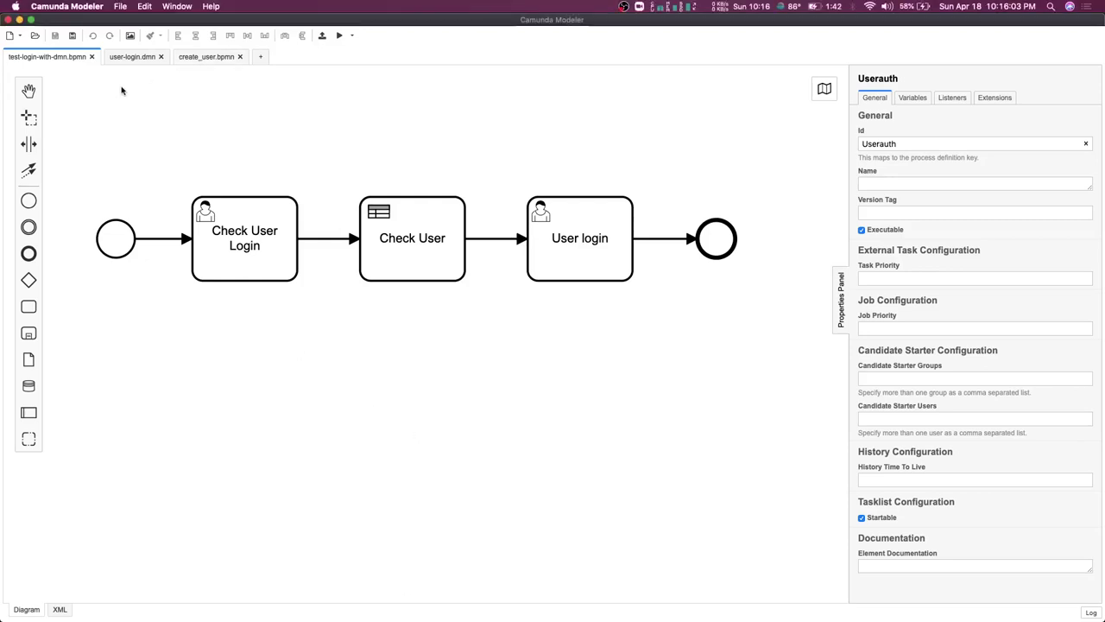
pyautogui.click(129, 57)
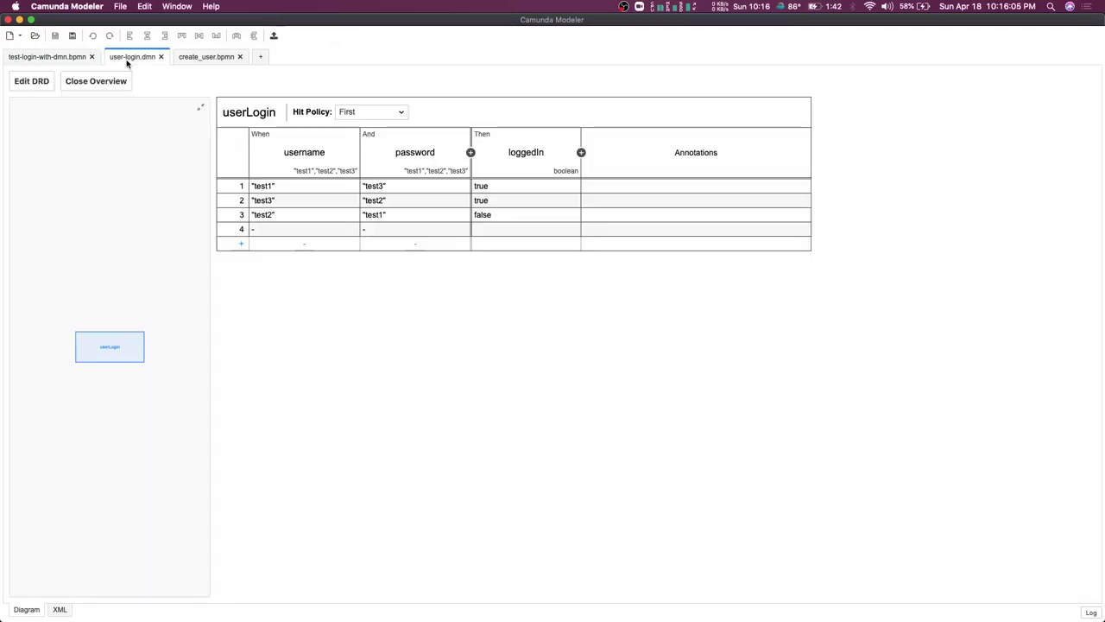
# Check the userLogin table's four First-hit rules, then return to test-login-with-dmn.bpmn
pyautogui.click(32, 81)
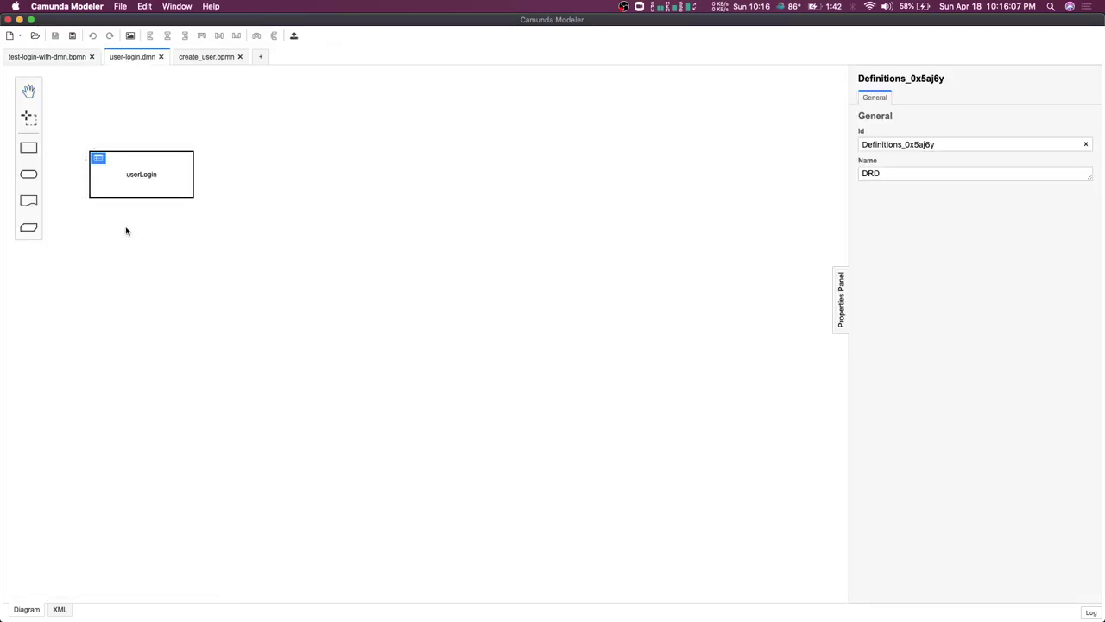
pyautogui.click(99, 159)
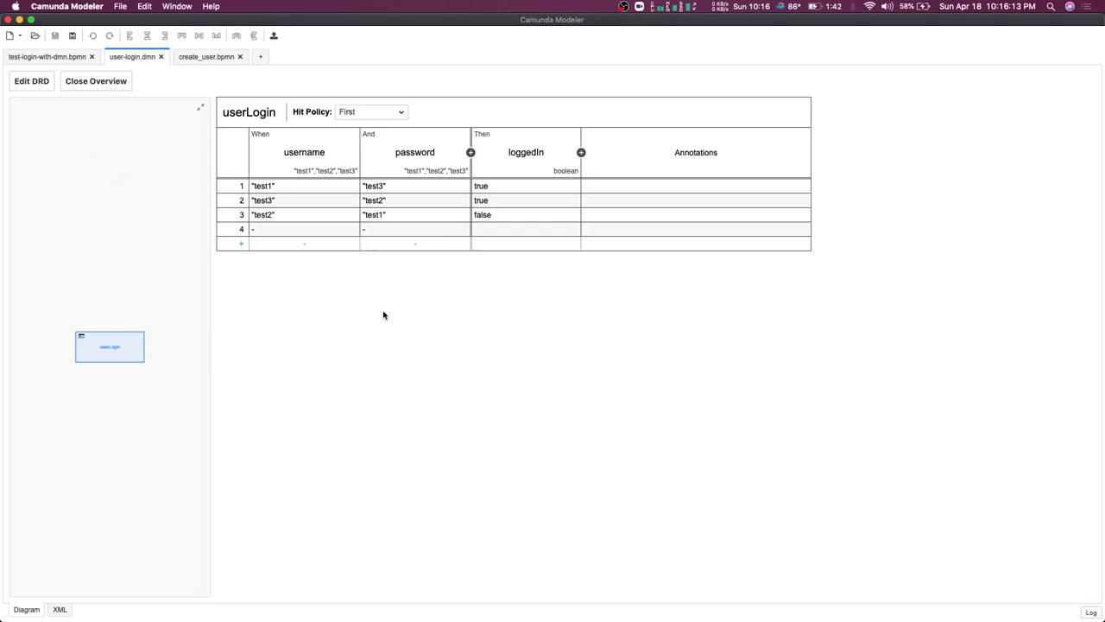
pyautogui.click(268, 188)
pyautogui.click(42, 58)
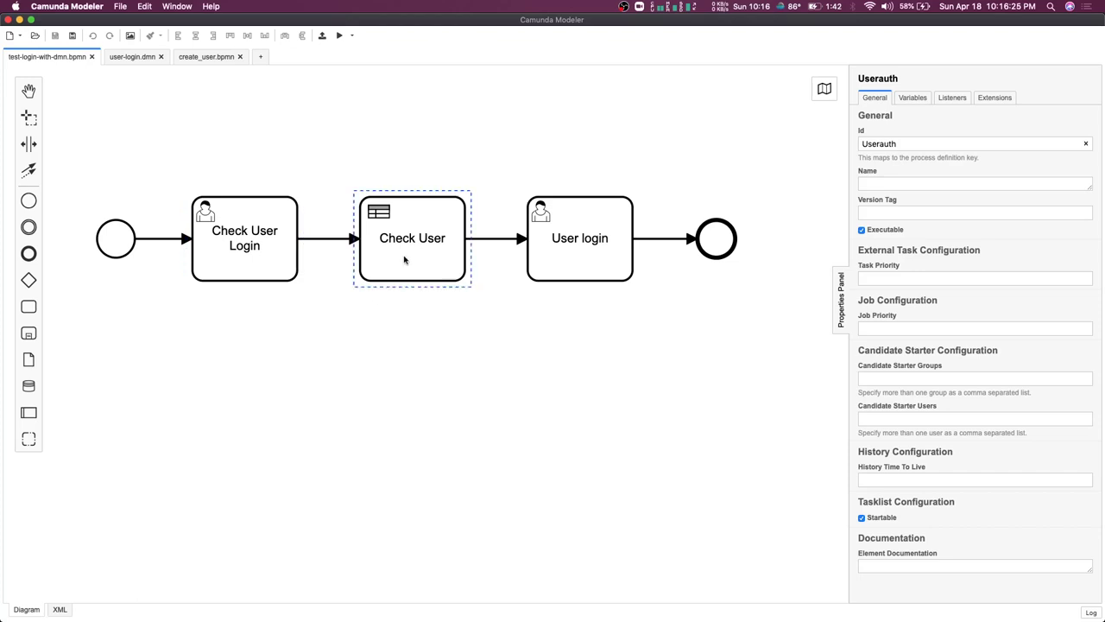
# Confirm the Check User task's Decision Ref is authCheck, leaving its type unchanged
pyautogui.click(424, 242)
pyautogui.click(486, 242)
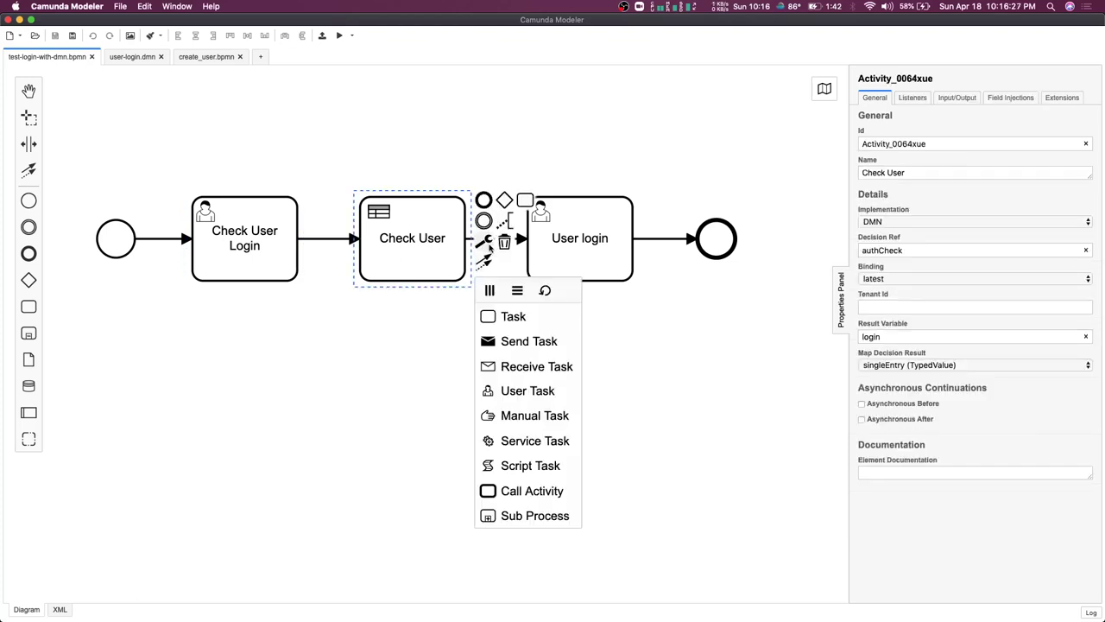
pyautogui.click(409, 390)
pyautogui.click(398, 222)
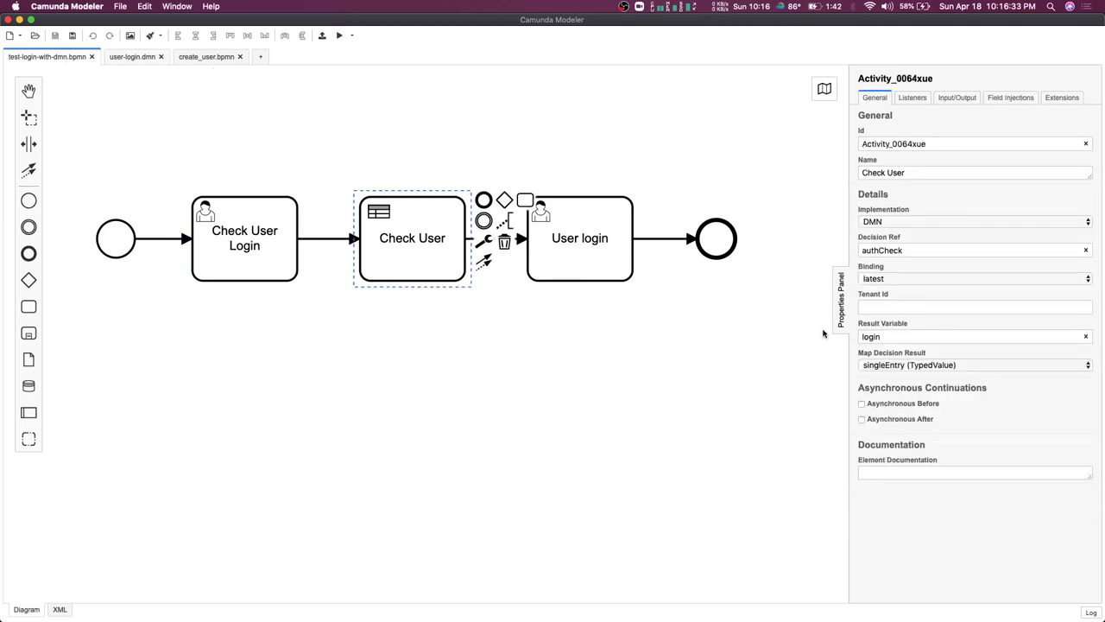
pyautogui.moveTo(914, 250); pyautogui.dragTo(860, 250)
# Show the user-login.dmn decision requirements diagram
pyautogui.click(628, 171)
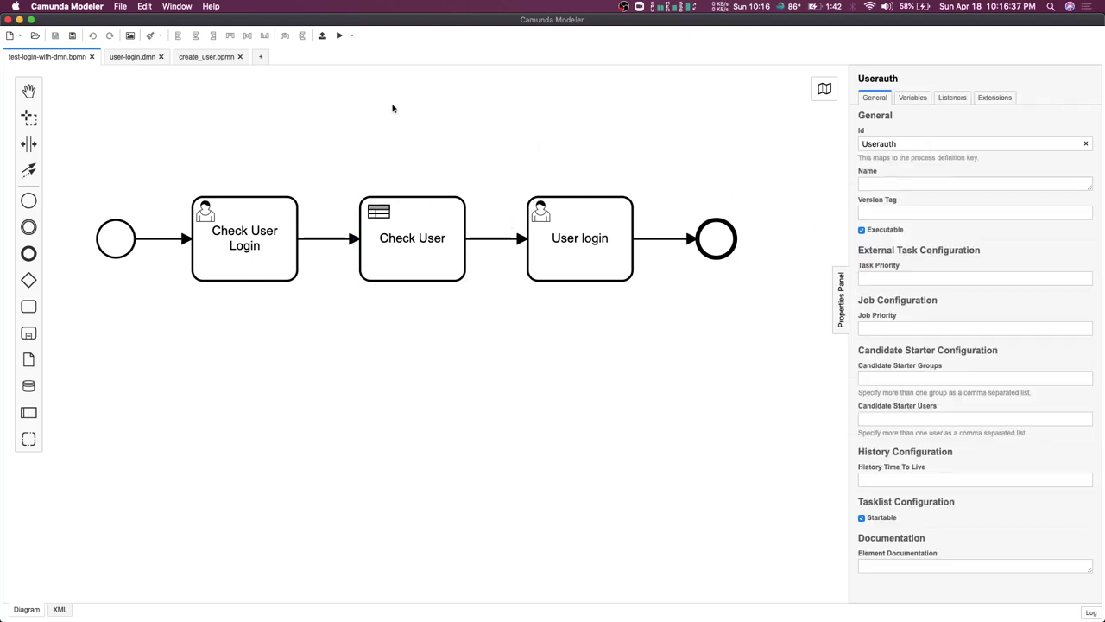
pyautogui.click(130, 60)
pyautogui.click(36, 82)
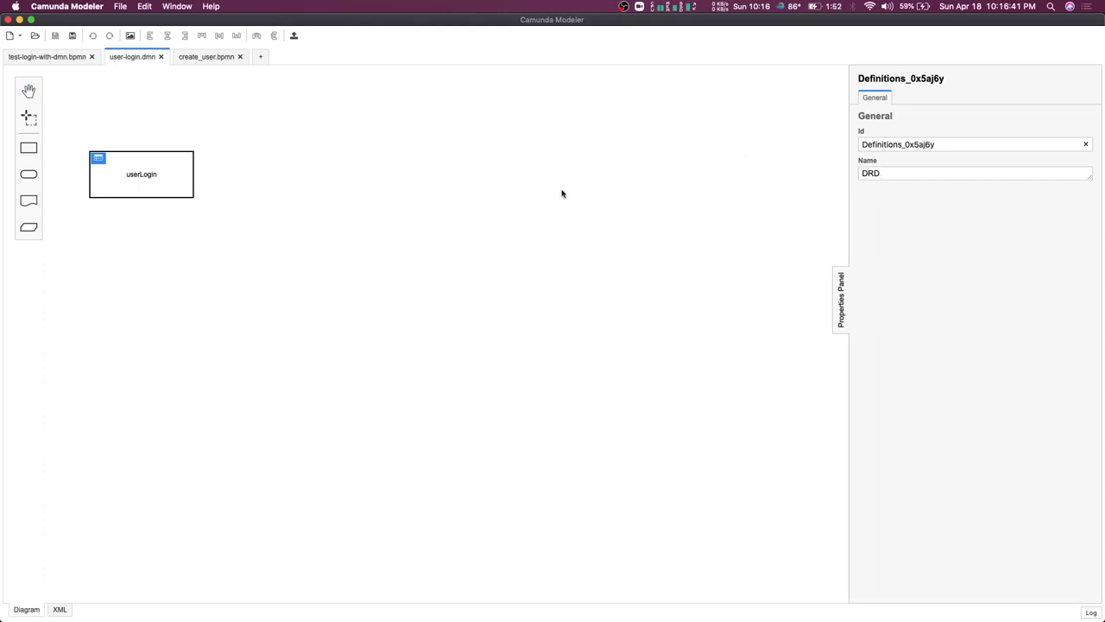
# Verify the userLogin decision Id is authCheck, then reselect Check User in test-login-with-dmn.bpmn
pyautogui.click(136, 183)
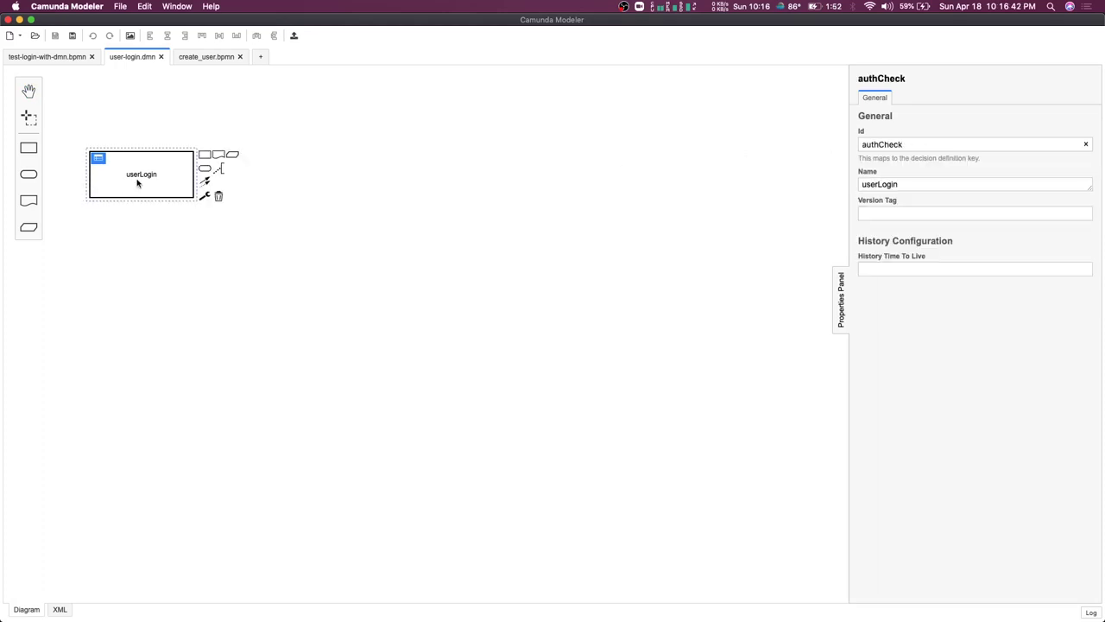
pyautogui.doubleClick(925, 144)
pyautogui.click(512, 163)
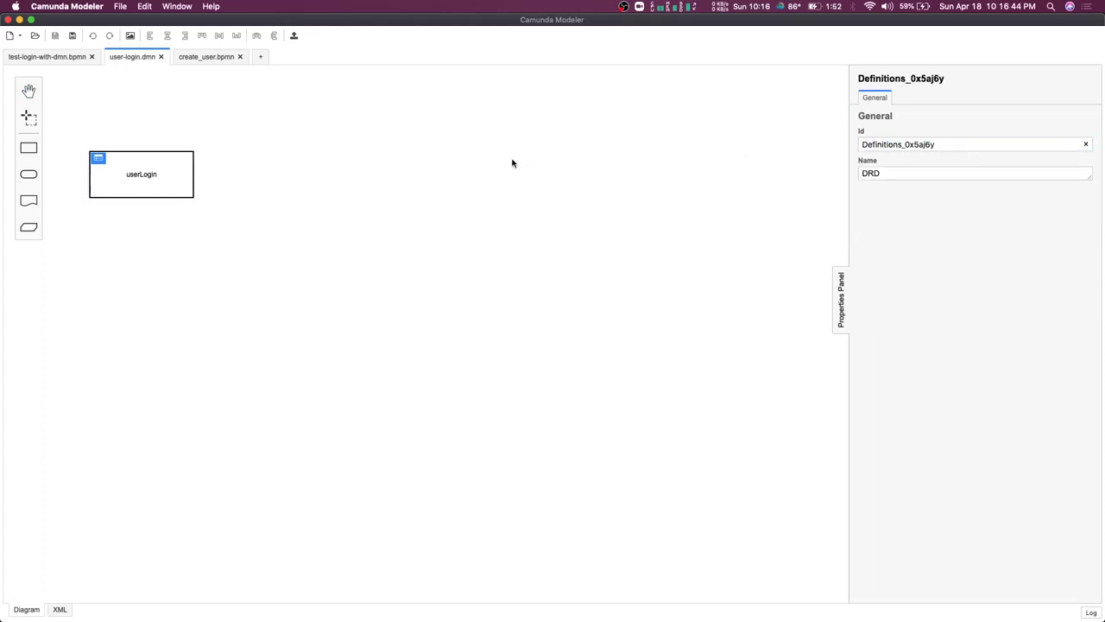
pyautogui.click(55, 57)
pyautogui.click(403, 225)
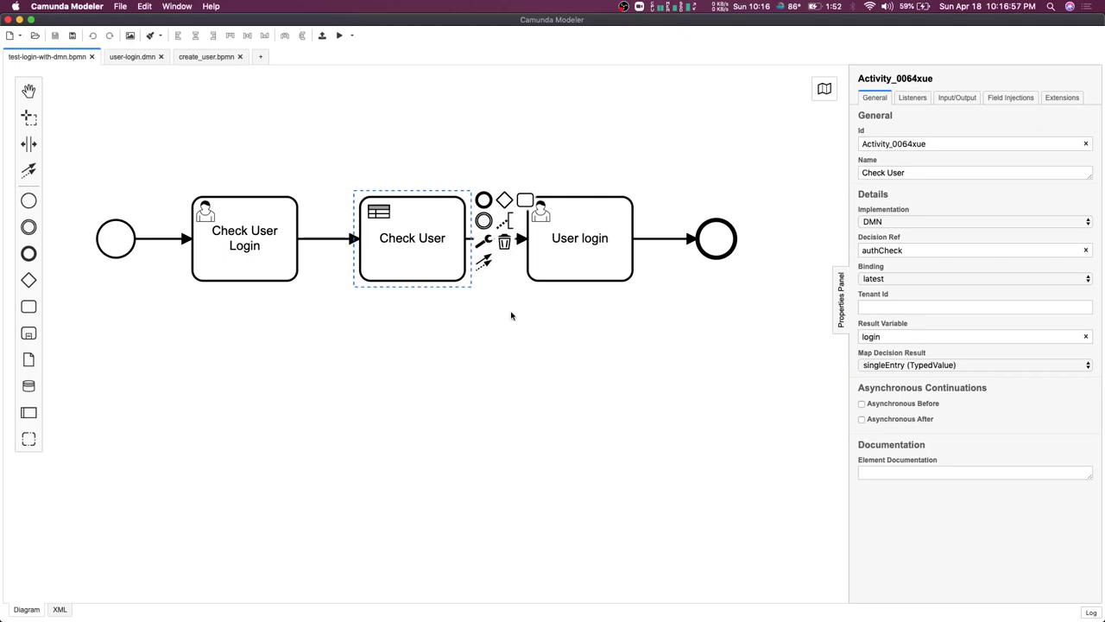
pyautogui.doubleClick(889, 337)
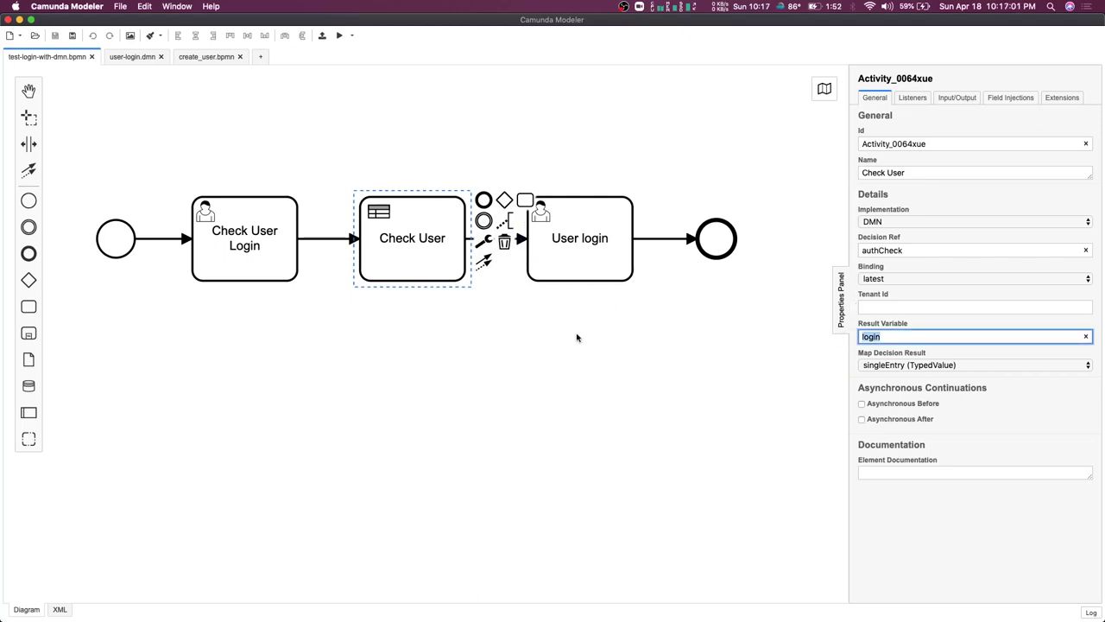
pyautogui.click(130, 56)
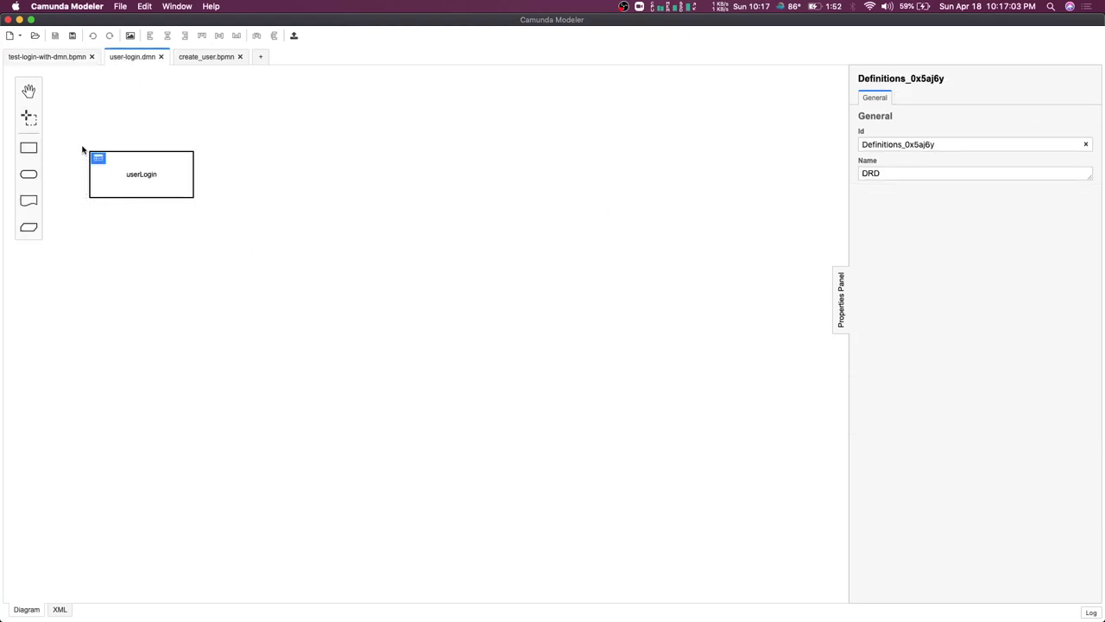
pyautogui.click(97, 158)
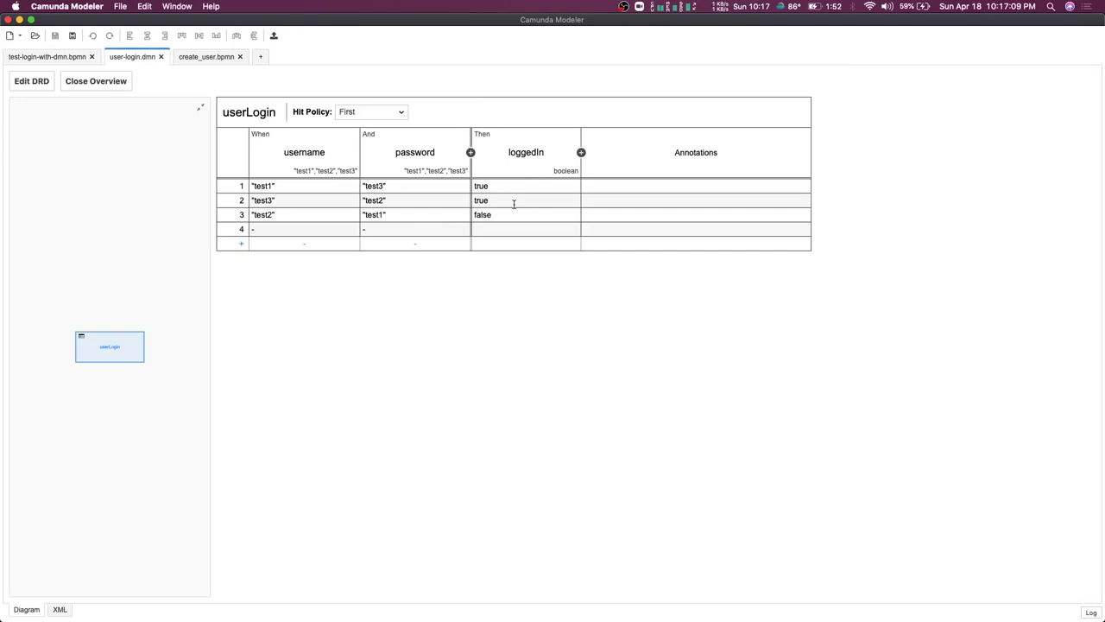
pyautogui.click(65, 56)
pyautogui.click(381, 356)
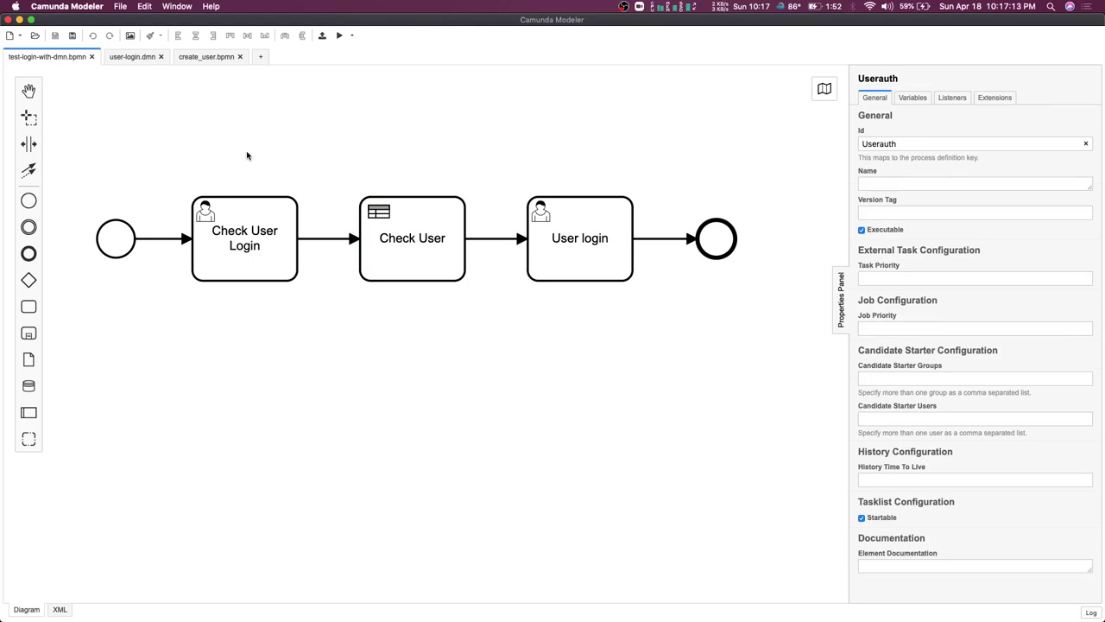
pyautogui.click(418, 247)
pyautogui.click(398, 339)
pyautogui.click(224, 229)
pyautogui.click(315, 241)
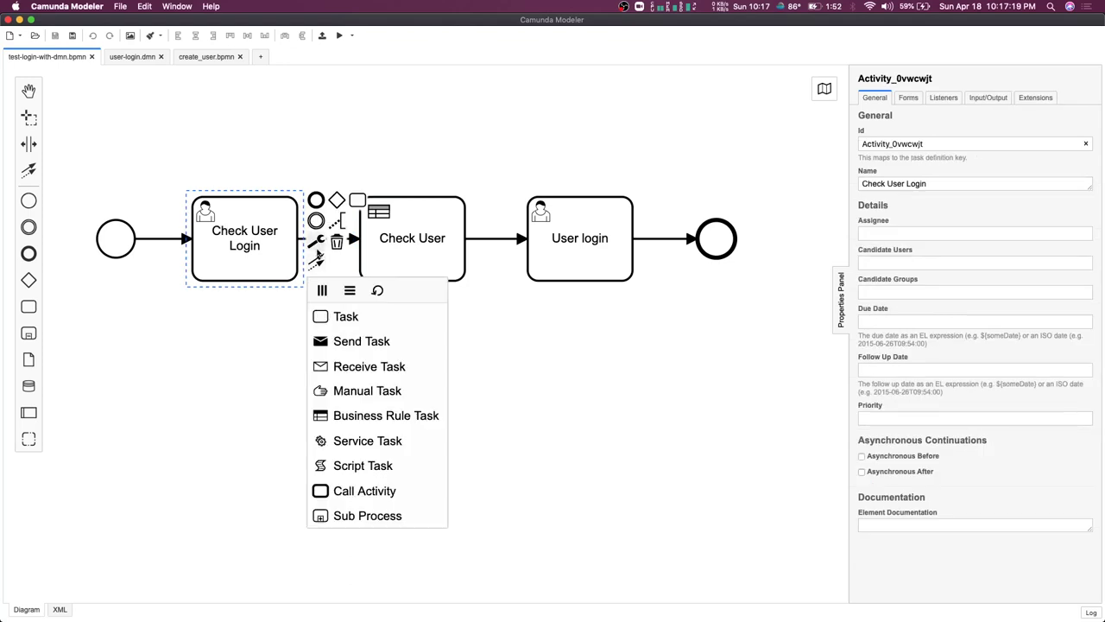
pyautogui.click(340, 441)
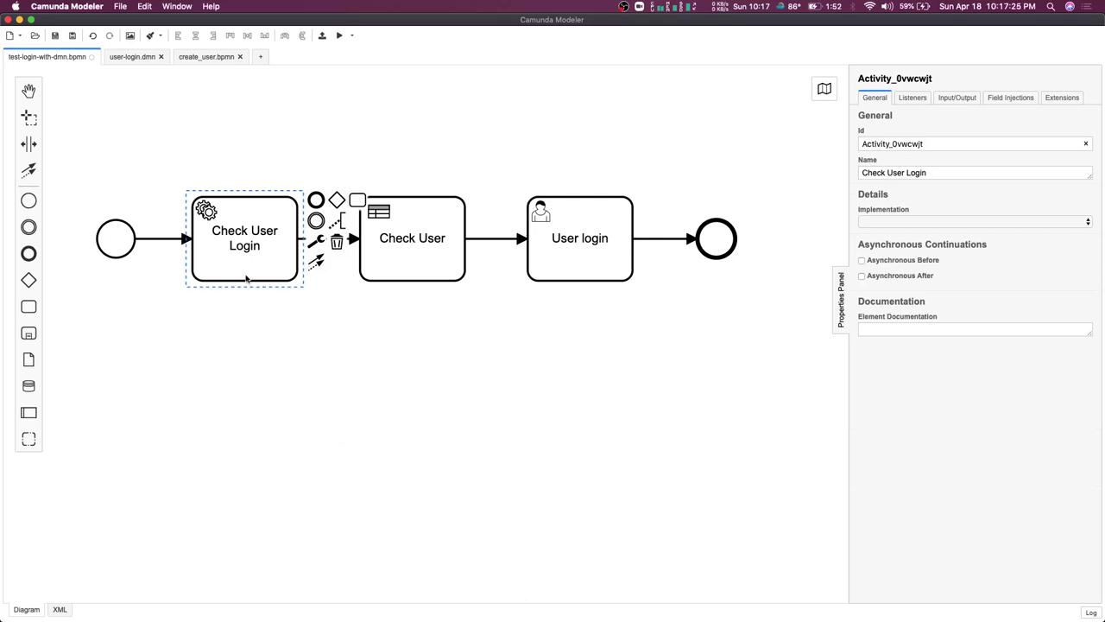
pyautogui.click(892, 223)
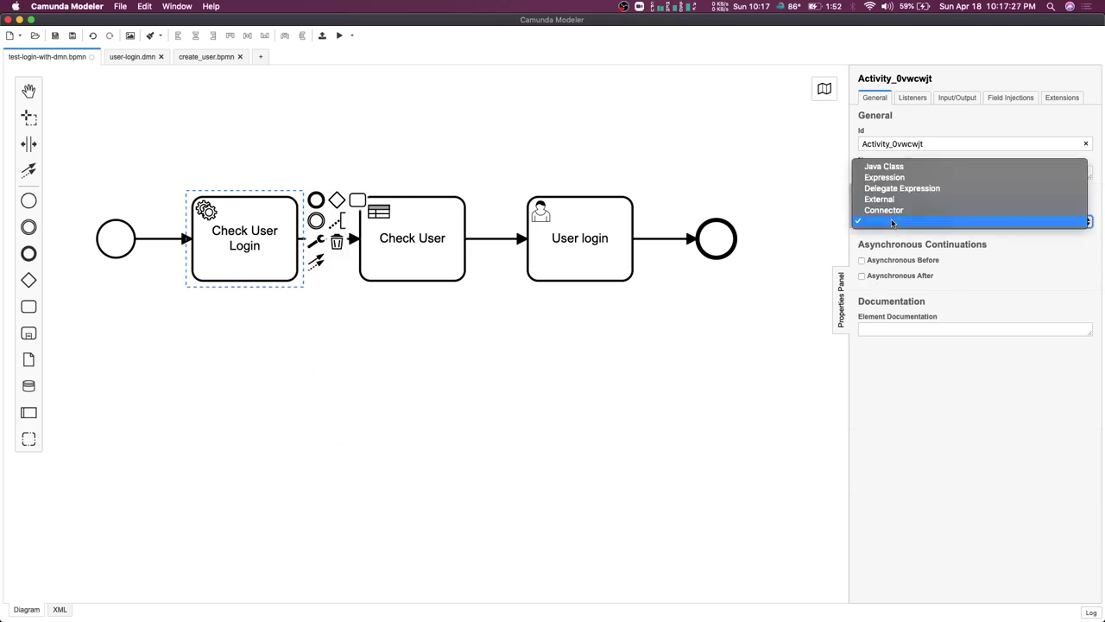
pyautogui.click(889, 198)
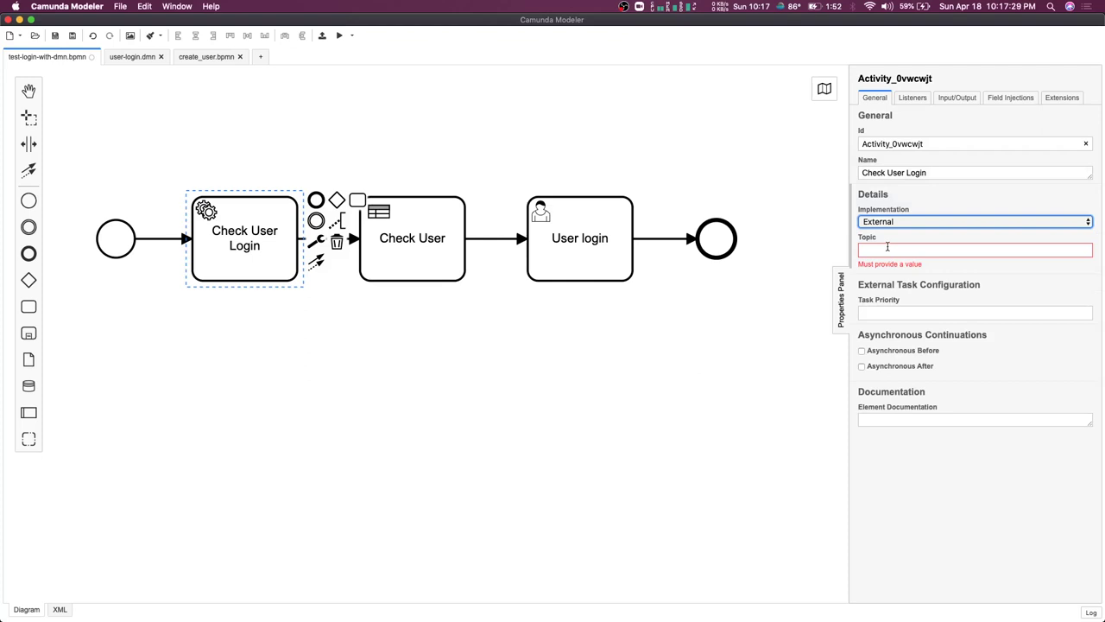
pyautogui.click(398, 342)
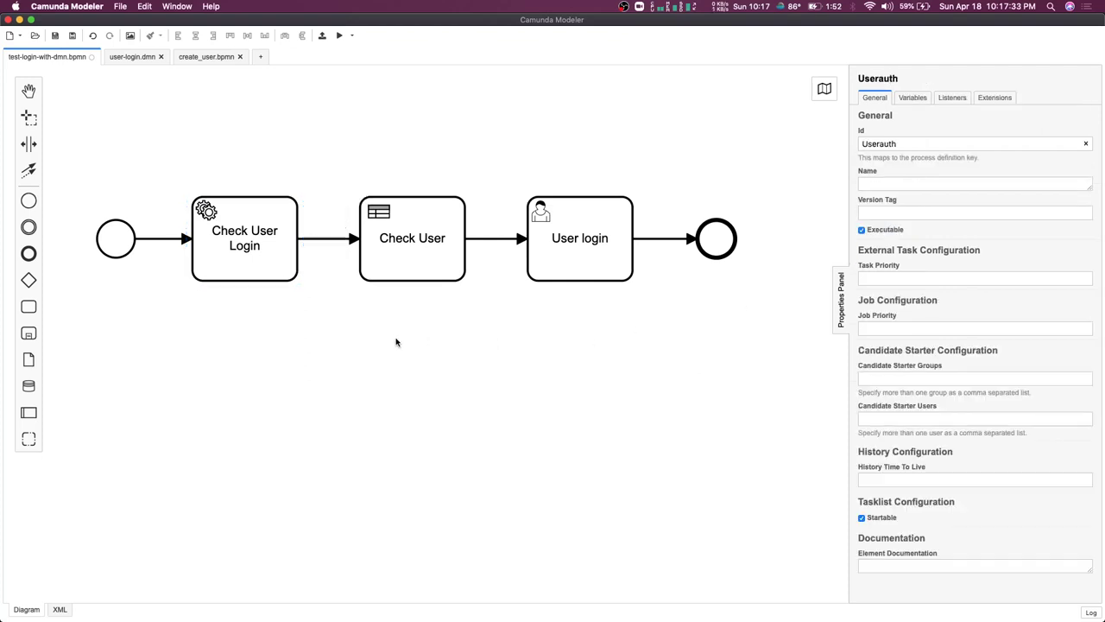
pyautogui.hotkey('ctrl', 'z')
pyautogui.click(248, 257)
pyautogui.click(304, 342)
pyautogui.click(248, 257)
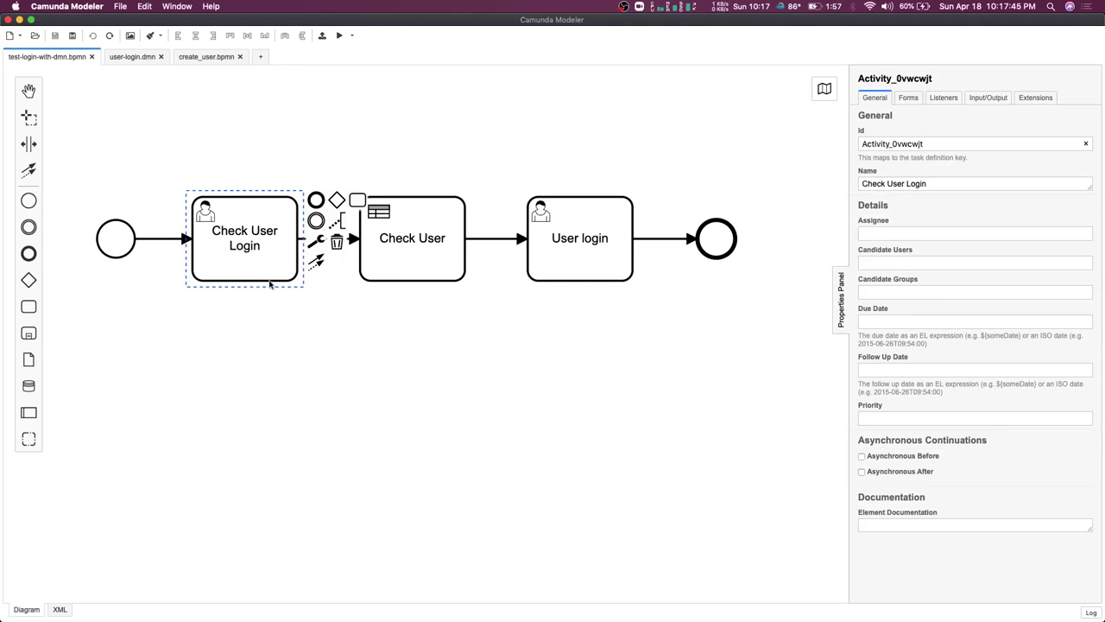
# Move from user-login.dmn to the create_user.bpmn Create User process
pyautogui.click(132, 59)
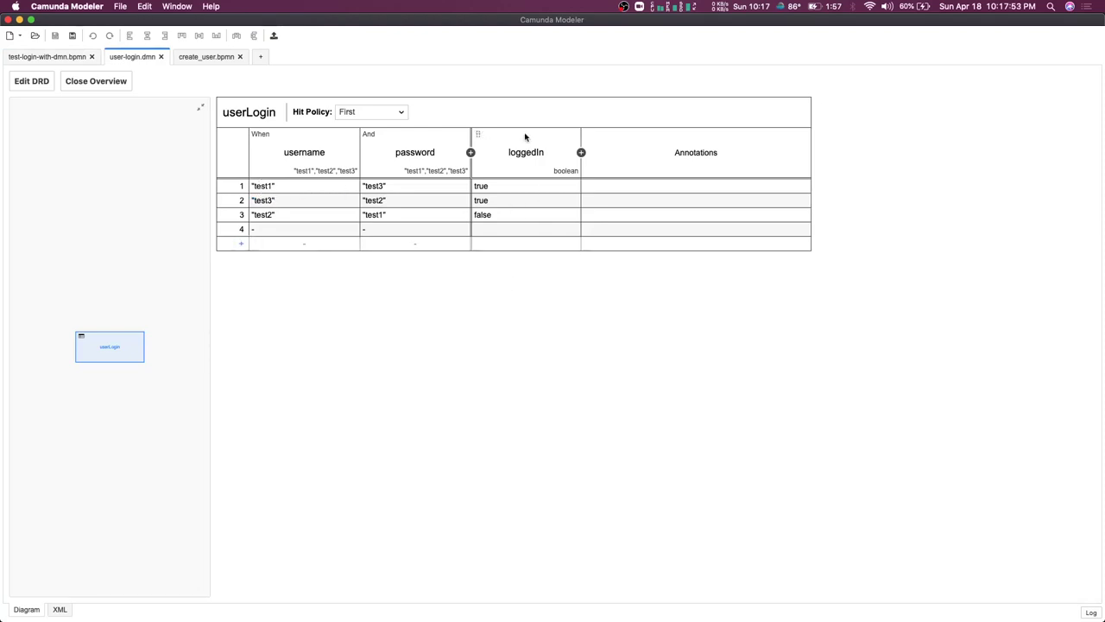
pyautogui.click(195, 58)
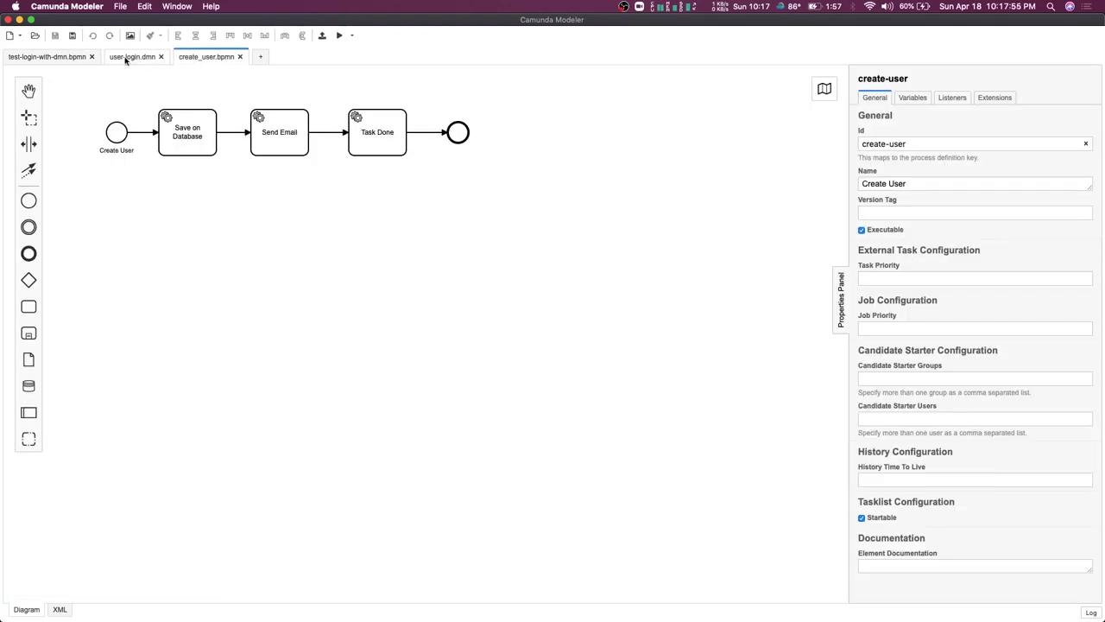
# Read the topics of Save on Database, Send Email (send-email) and Task Done (done)
pyautogui.scroll(-3, 233, 248)
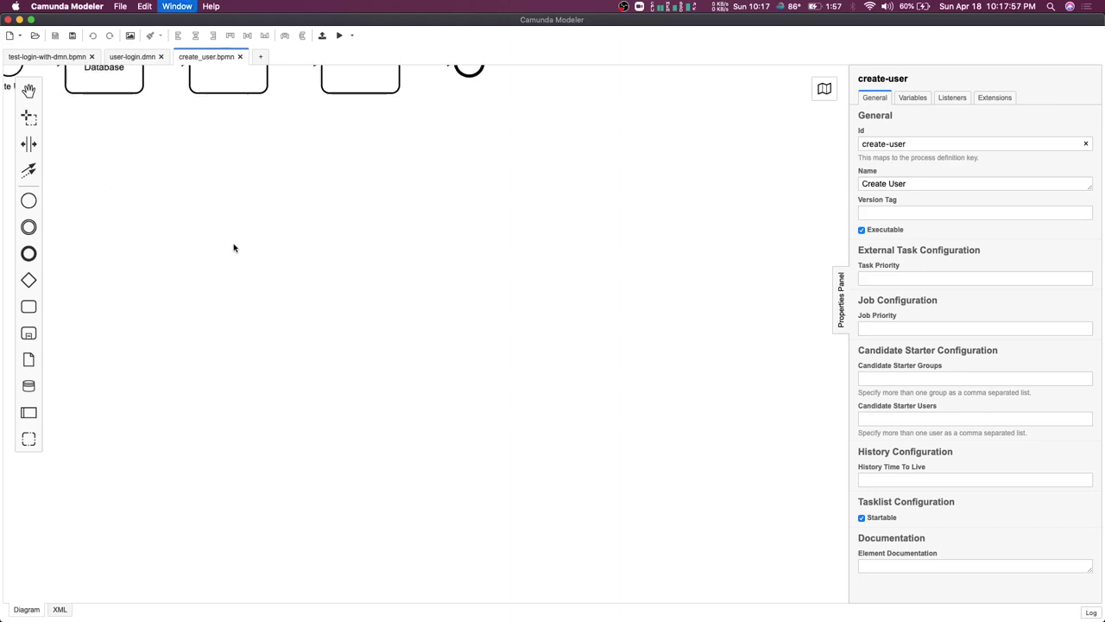
pyautogui.scroll(5, 233, 248)
pyautogui.scroll(-2, 233, 247)
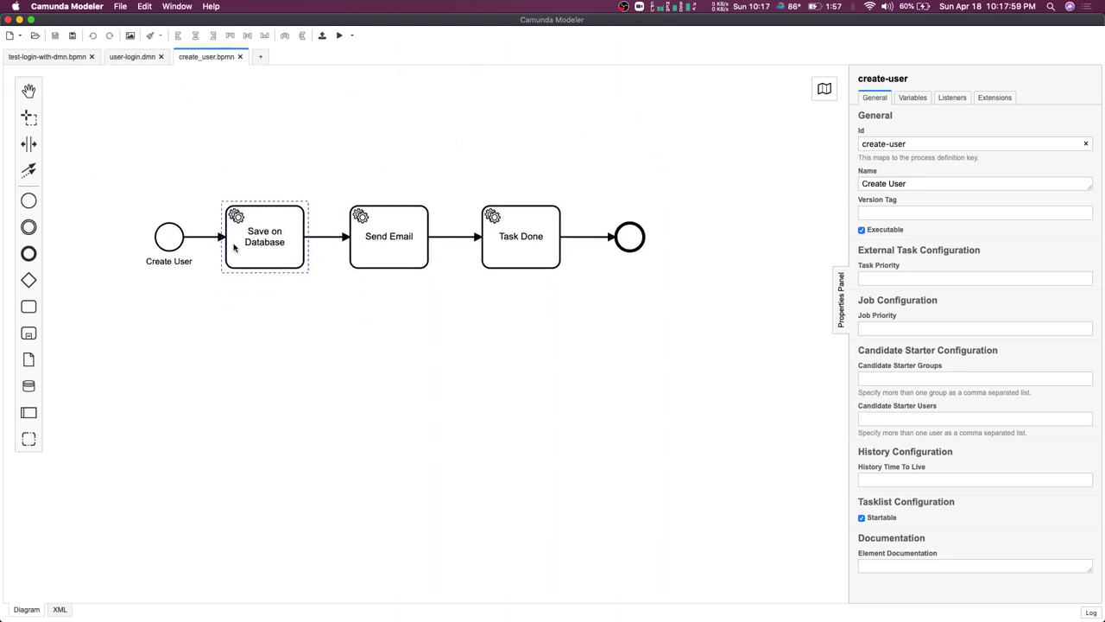
pyautogui.click(266, 244)
pyautogui.click(403, 239)
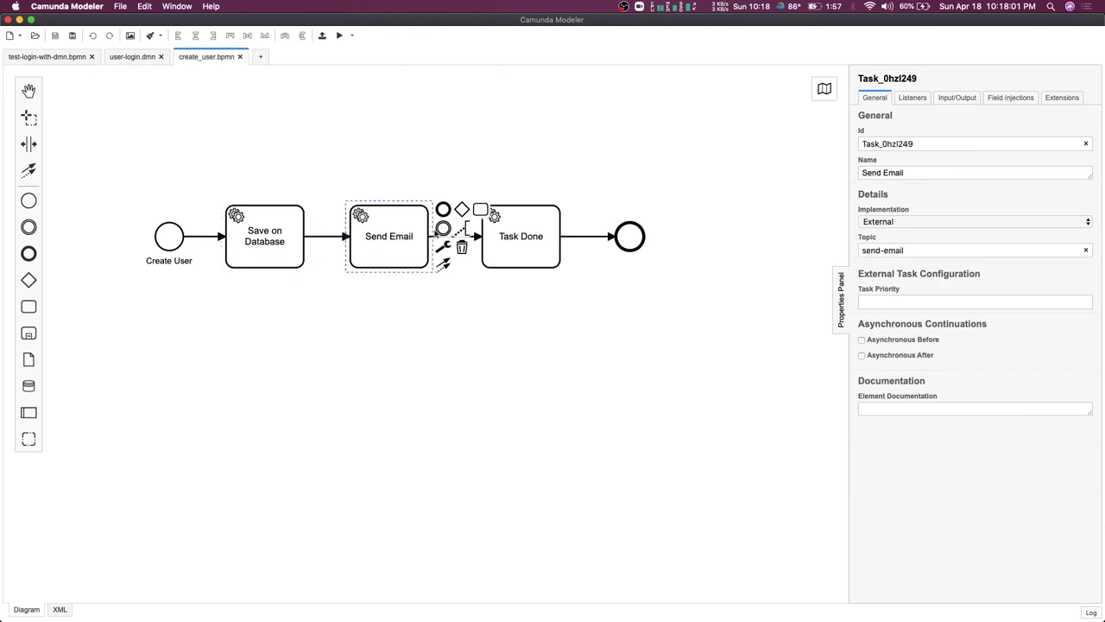
pyautogui.click(508, 235)
pyautogui.click(287, 255)
pyautogui.click(412, 255)
pyautogui.click(503, 242)
pyautogui.click(272, 240)
pyautogui.click(400, 243)
pyautogui.click(525, 233)
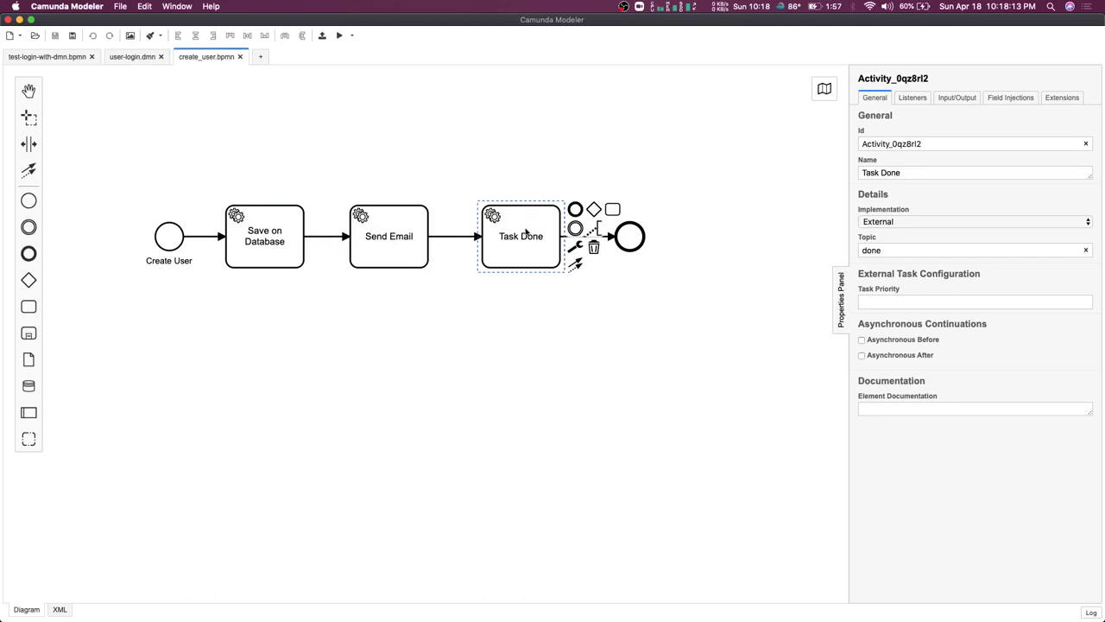
# Return to the test-login-with-dmn.bpmn diagram showing the Userauth process properties
pyautogui.click(203, 126)
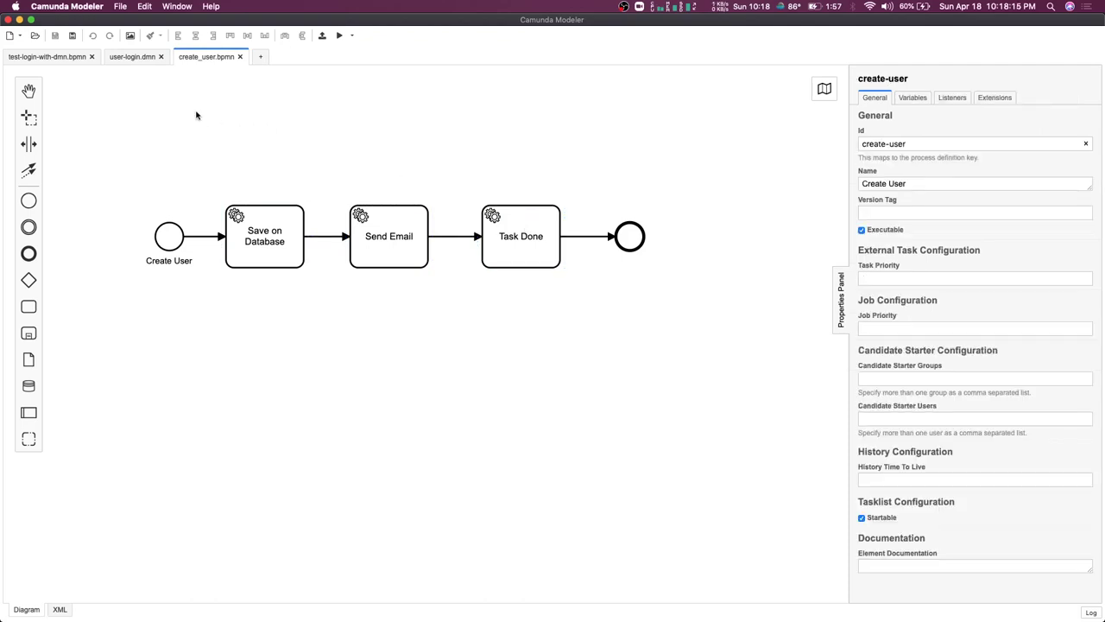
pyautogui.click(44, 57)
pyautogui.click(220, 147)
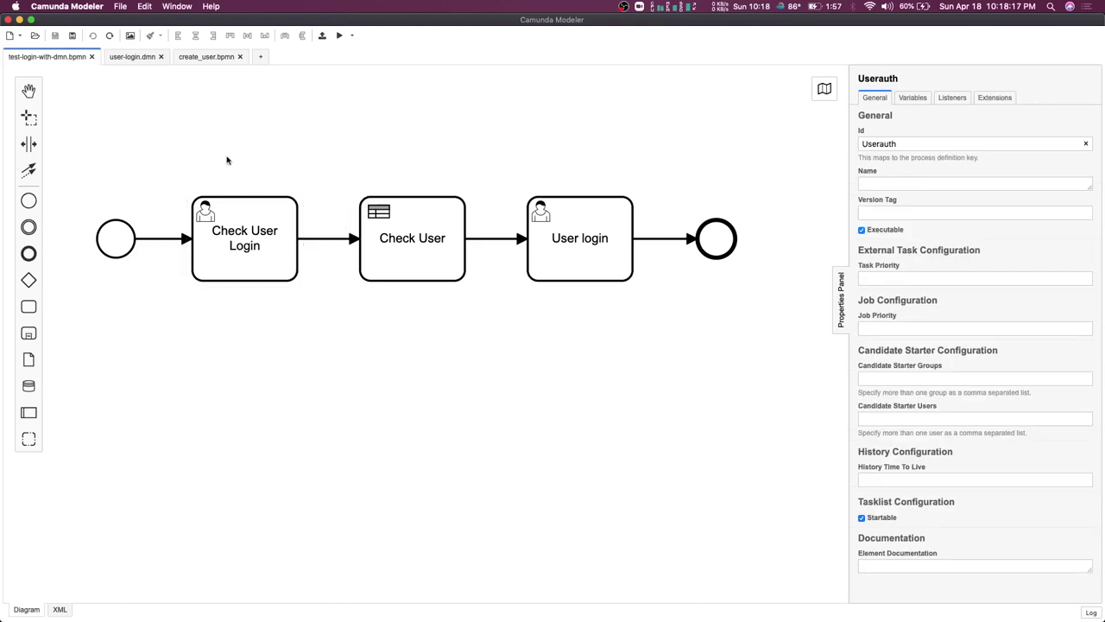
# Deploy the Userauth diagram and the user-login decision table to the engine
pyautogui.click(321, 37)
pyautogui.click(693, 311)
pyautogui.click(134, 58)
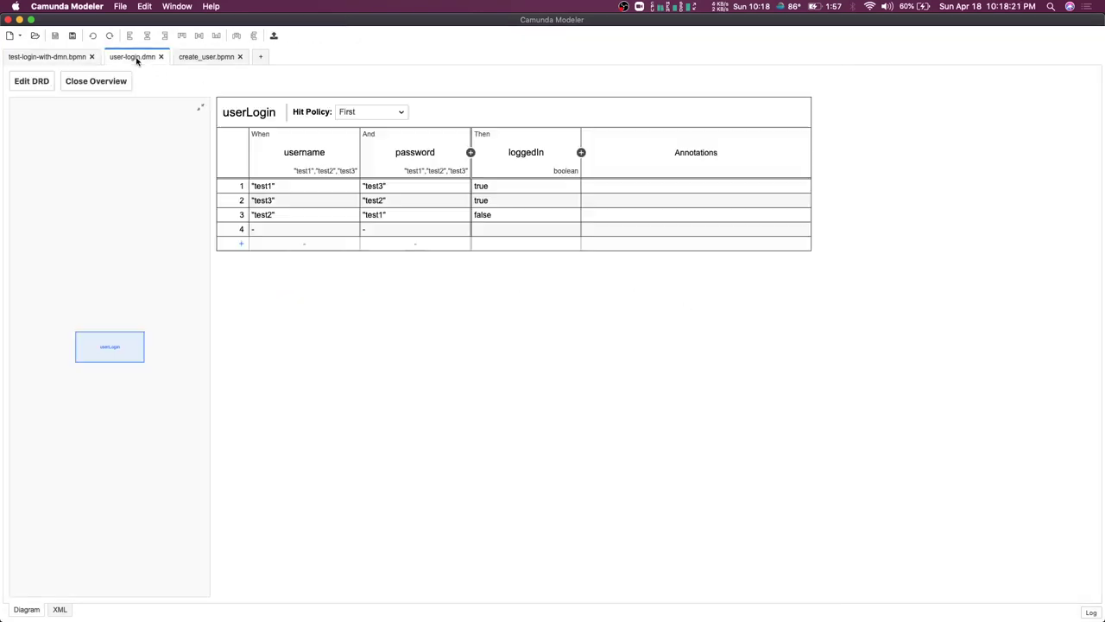
pyautogui.click(274, 36)
pyautogui.click(660, 312)
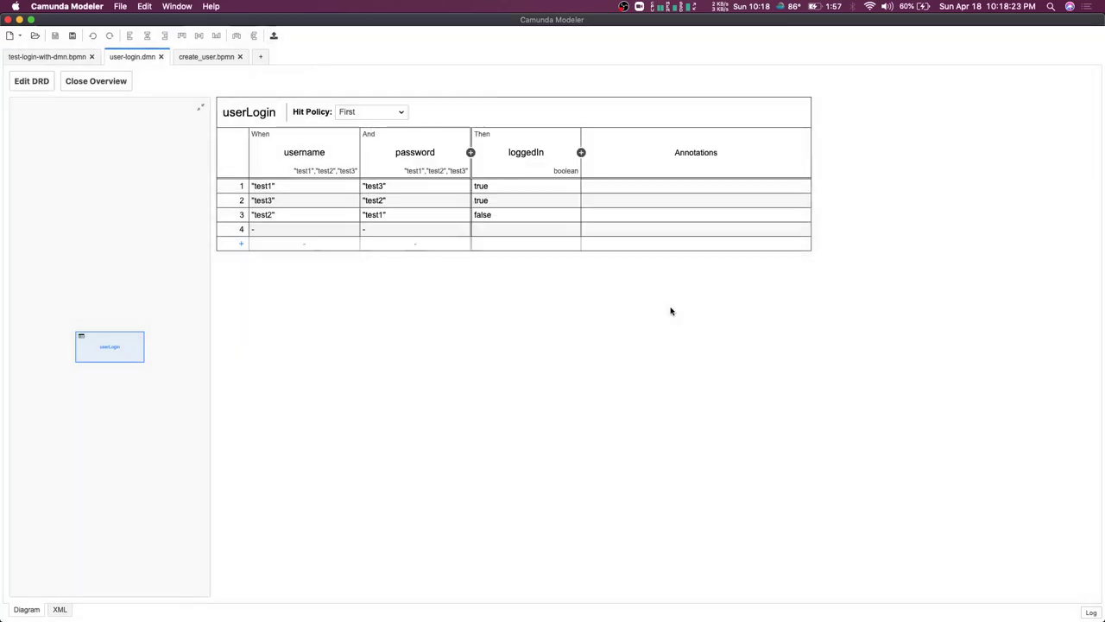
# Deploy the create_user.bpmn Create User diagram
pyautogui.click(218, 59)
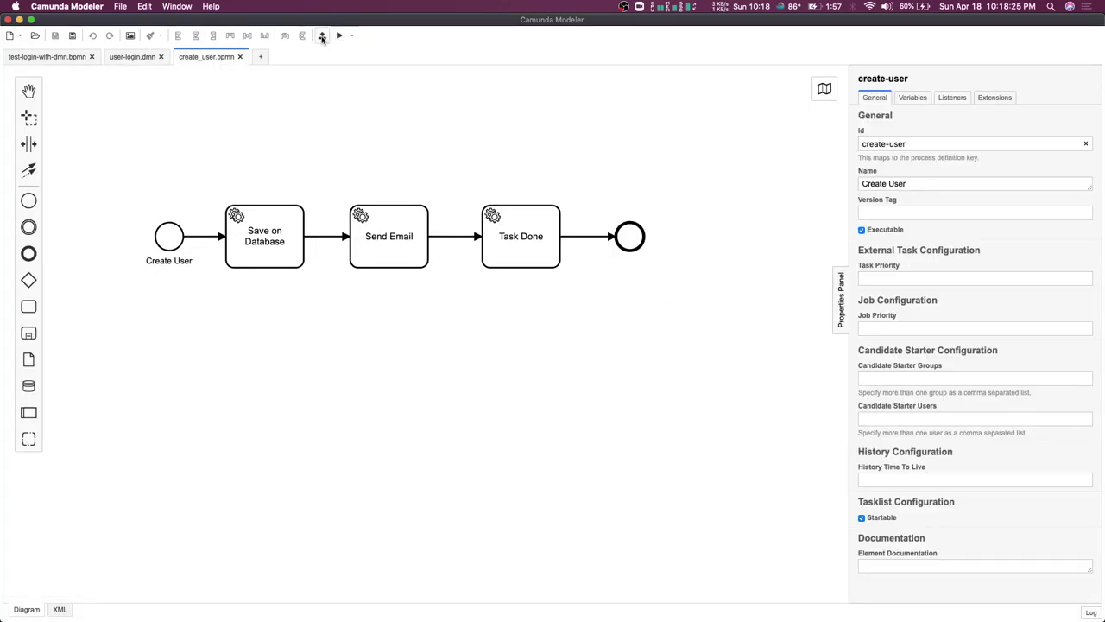
pyautogui.click(321, 37)
pyautogui.click(672, 313)
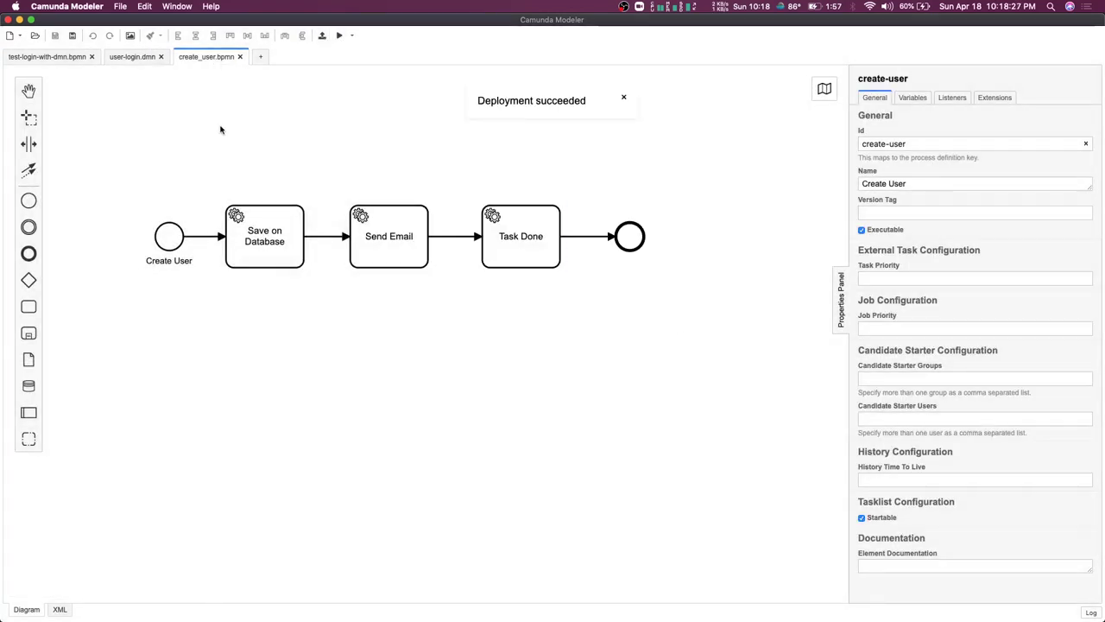
# Copy the Userauth process Id and switch to Tasklist in Chrome
pyautogui.click(54, 57)
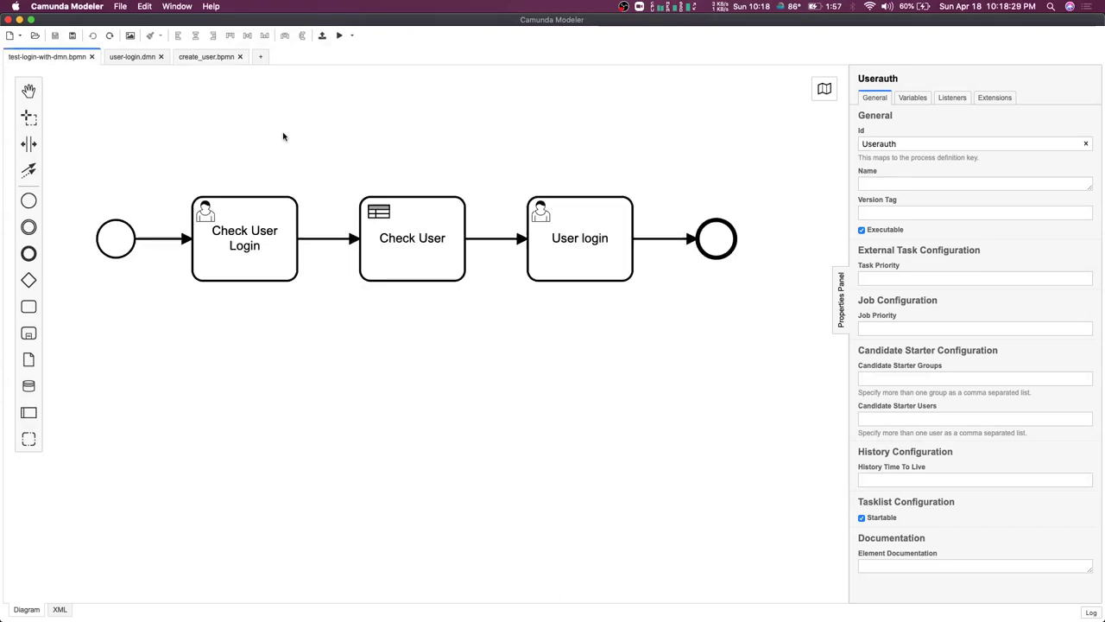
pyautogui.moveTo(914, 145); pyautogui.dragTo(882, 144)
pyautogui.doubleClick(882, 144)
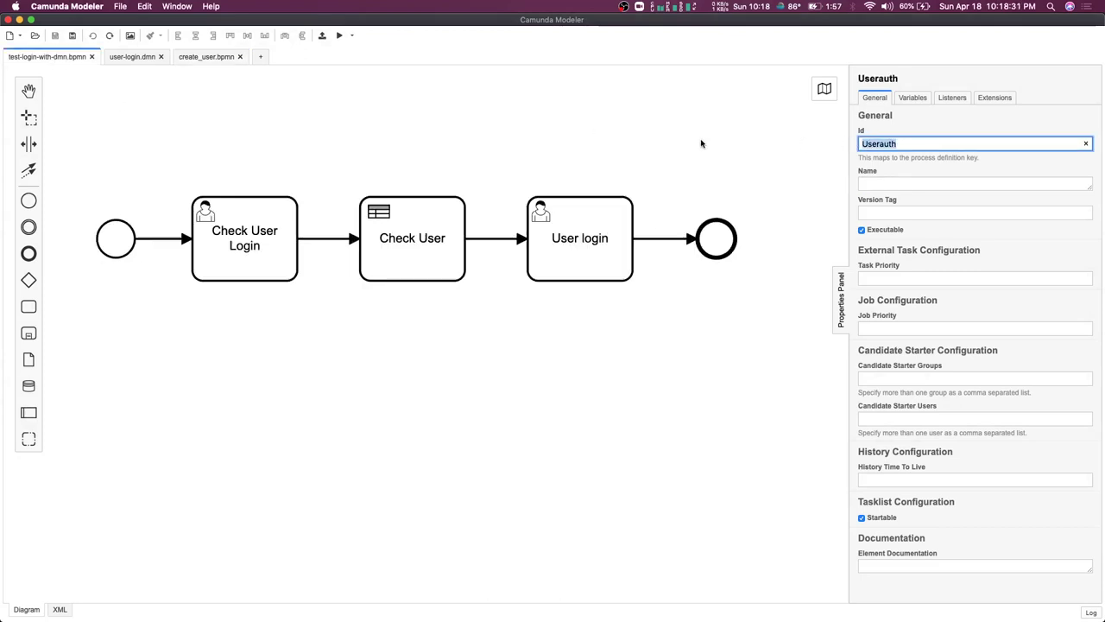
pyautogui.press('super+Tab')
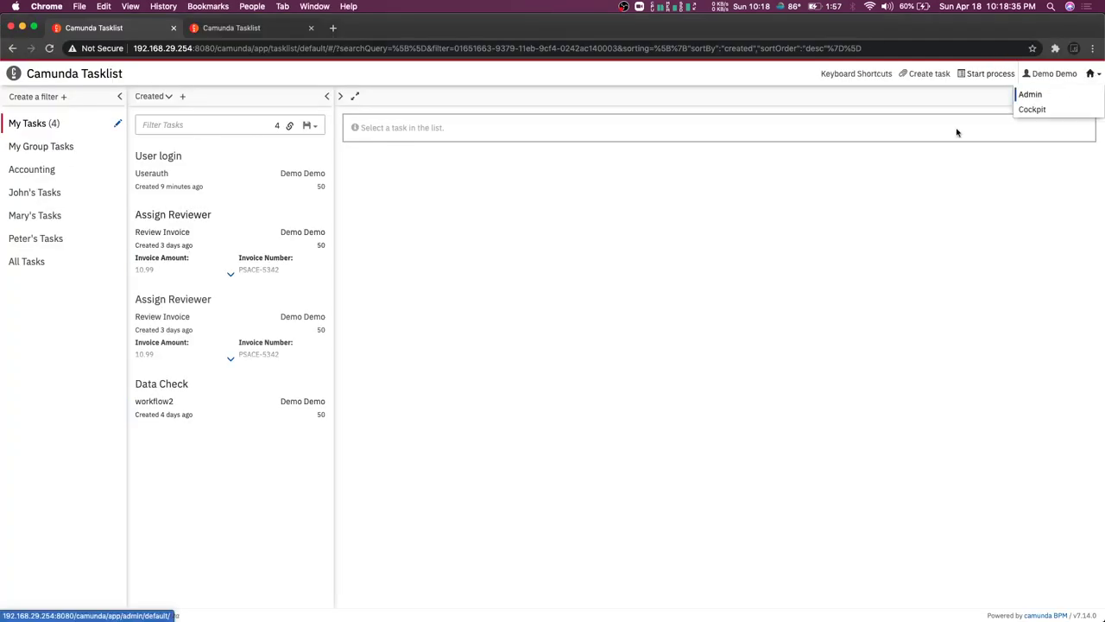
# Begin a Userauth instance and add a String variable username with a test value
pyautogui.click(994, 77)
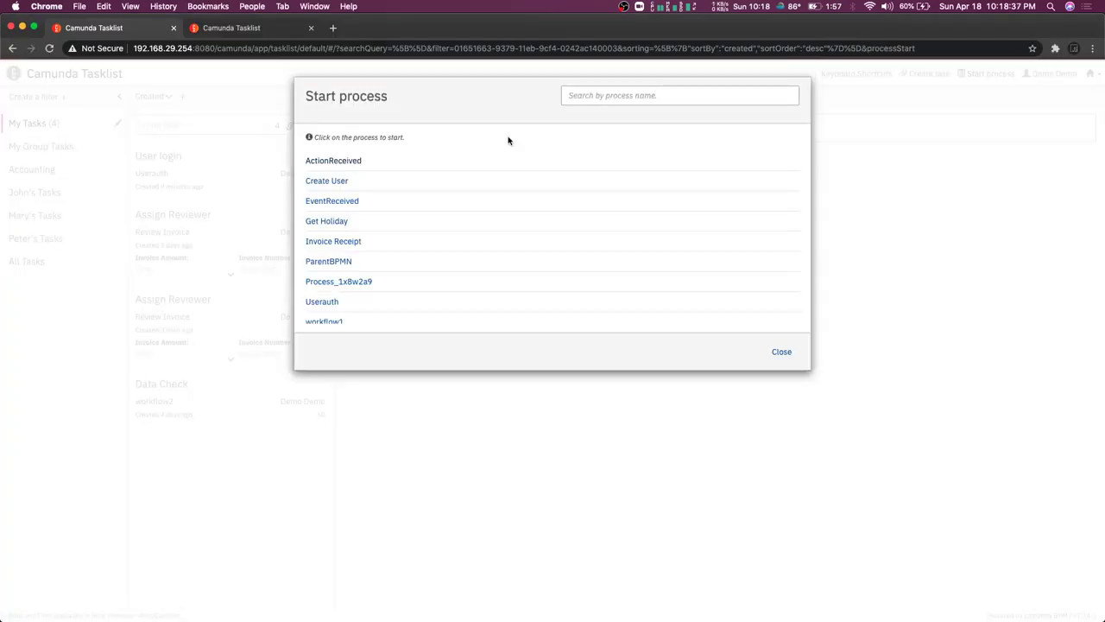
pyautogui.click(334, 296)
pyautogui.click(370, 181)
pyautogui.click(429, 205)
pyautogui.write('username')
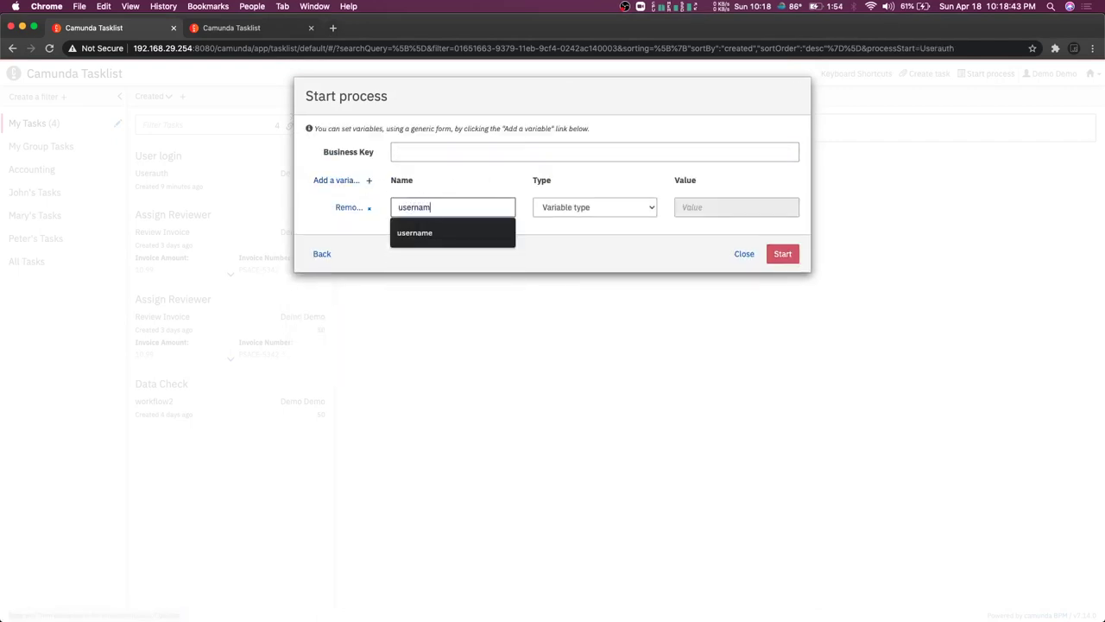
pyautogui.click(619, 214)
pyautogui.click(549, 272)
pyautogui.press('Tab')
pyautogui.write('wefest')
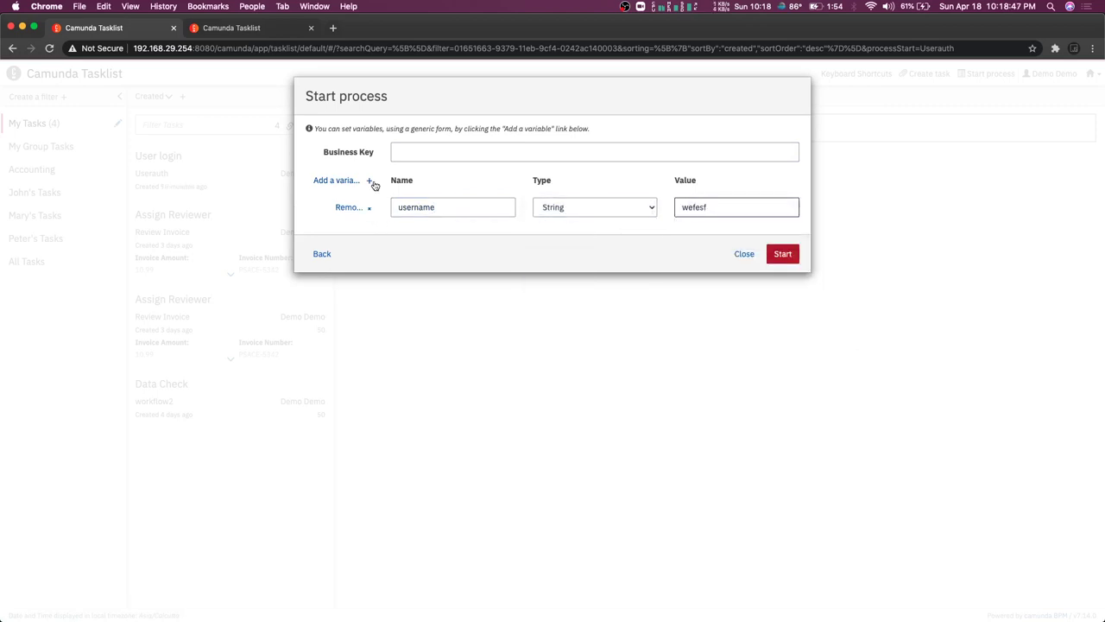
# Add a String variable password with the password value and start the instance
pyautogui.click(373, 183)
pyautogui.click(421, 233)
pyautogui.write('password')
pyautogui.click(596, 235)
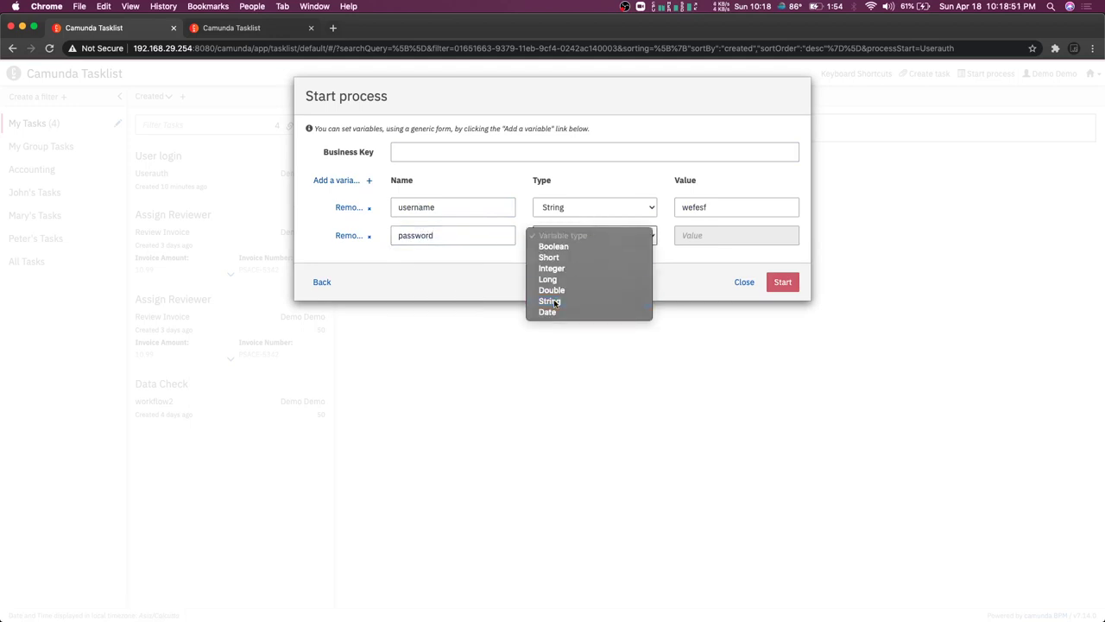
pyautogui.click(566, 296)
pyautogui.click(714, 235)
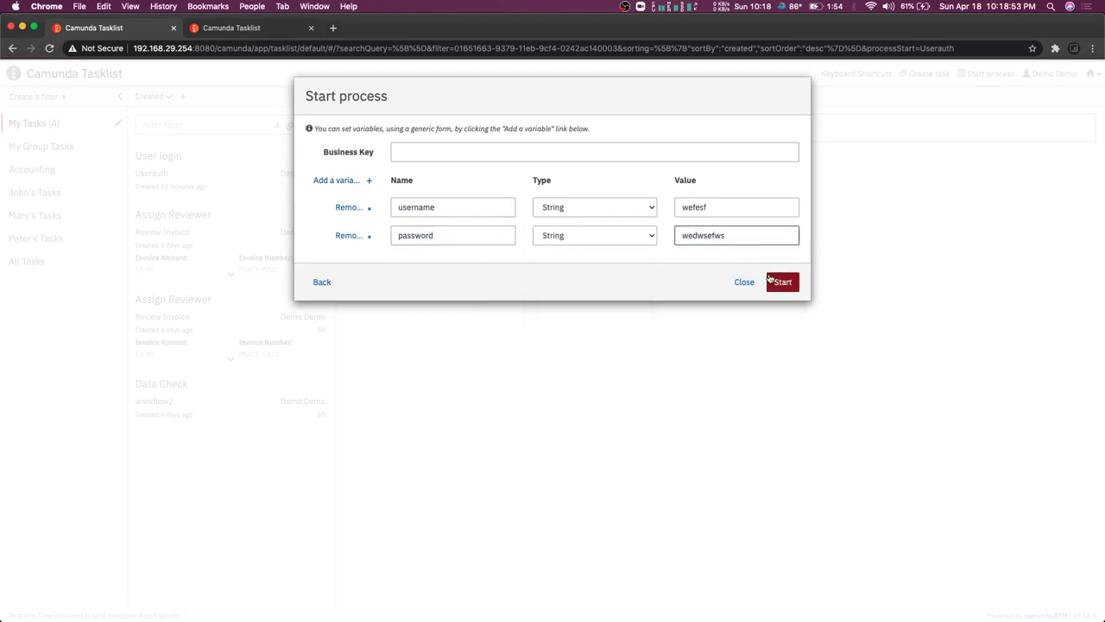
pyautogui.click(780, 282)
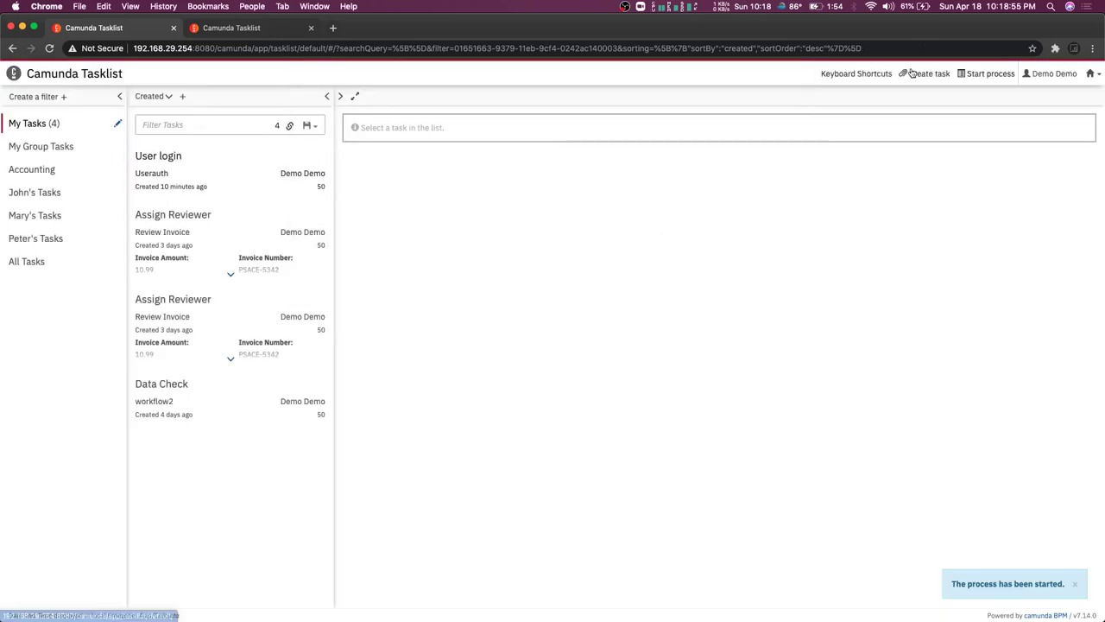
pyautogui.click(1089, 73)
# In Cockpit, open the newest Userauth instance waiting at Check User Login
pyautogui.click(1036, 110)
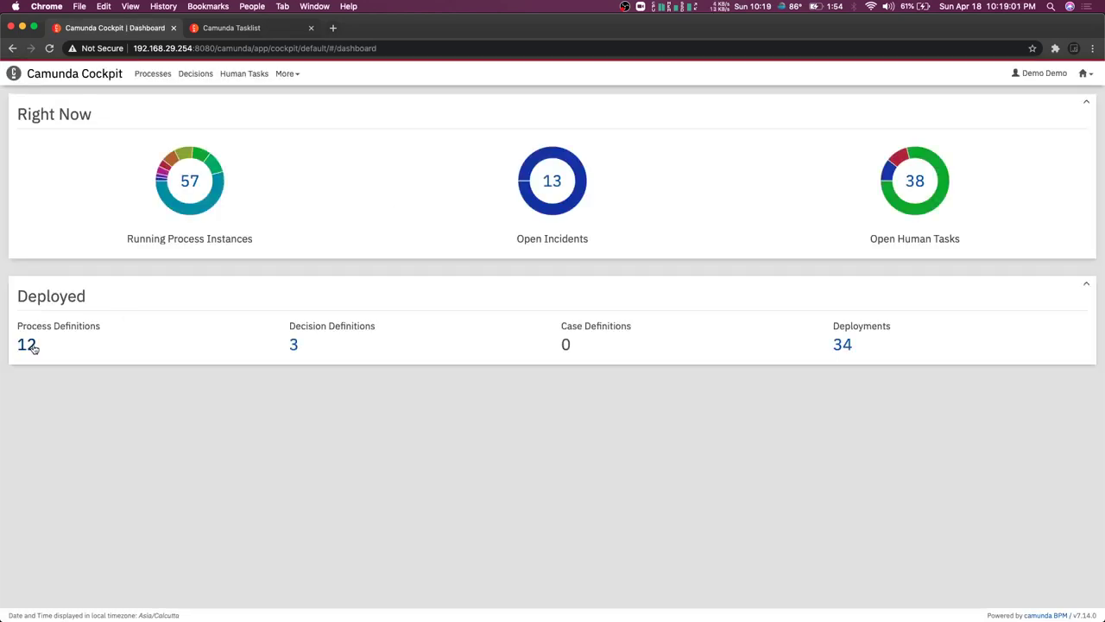
pyautogui.click(29, 345)
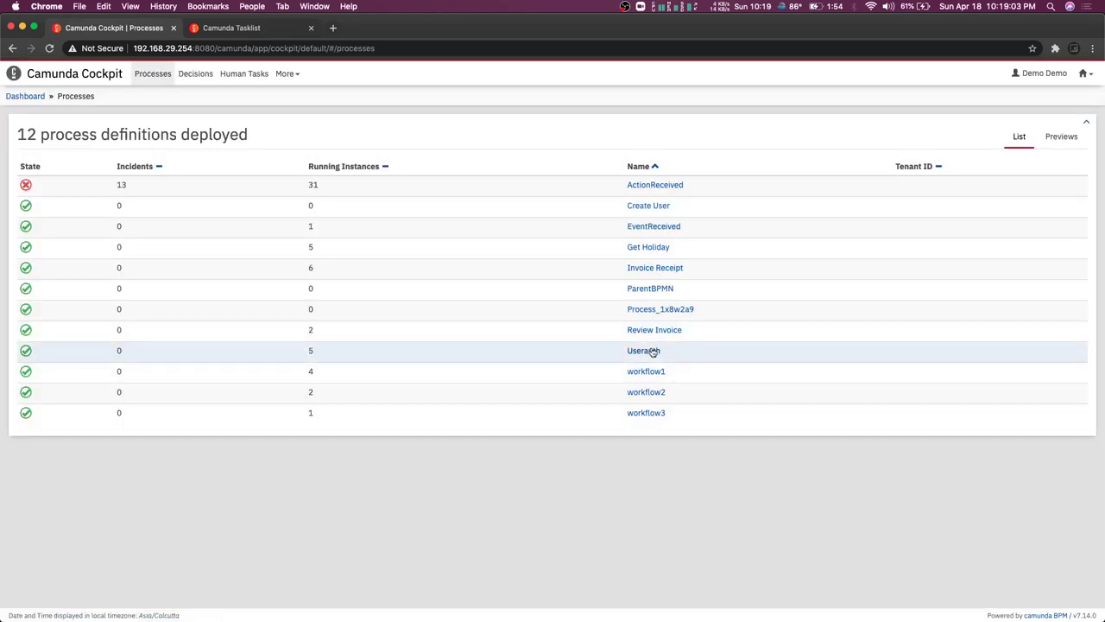
pyautogui.click(655, 352)
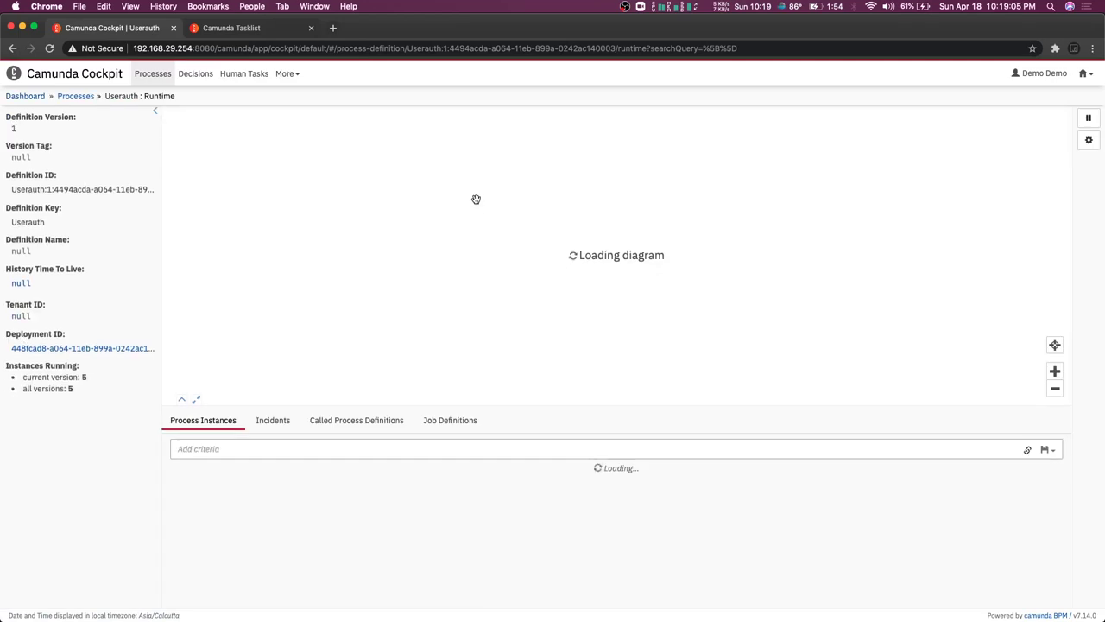
pyautogui.click(518, 260)
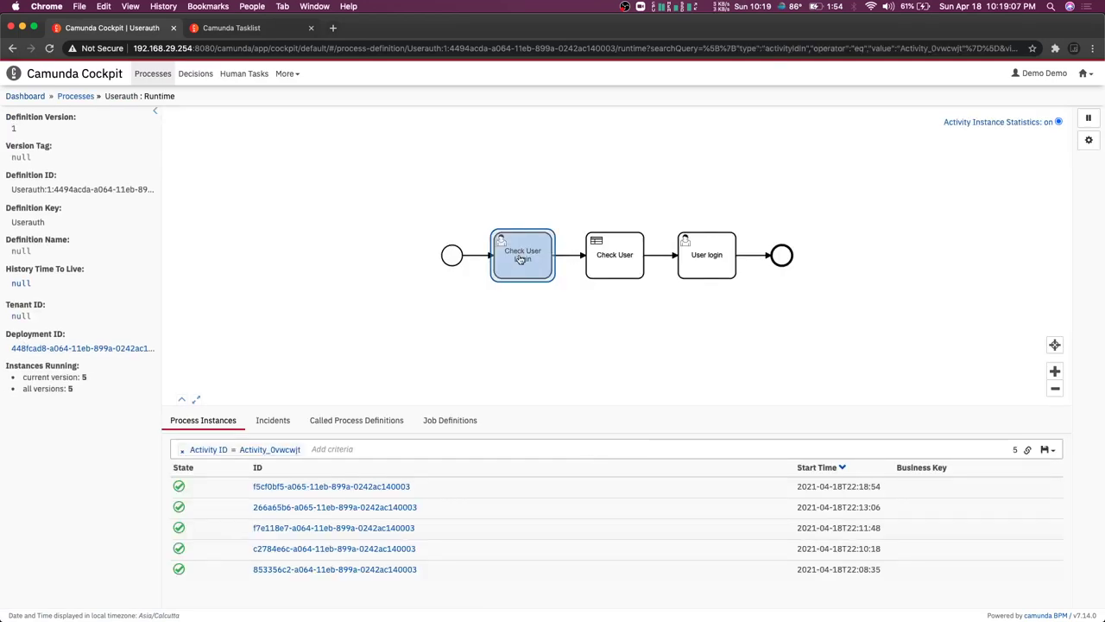
pyautogui.click(329, 489)
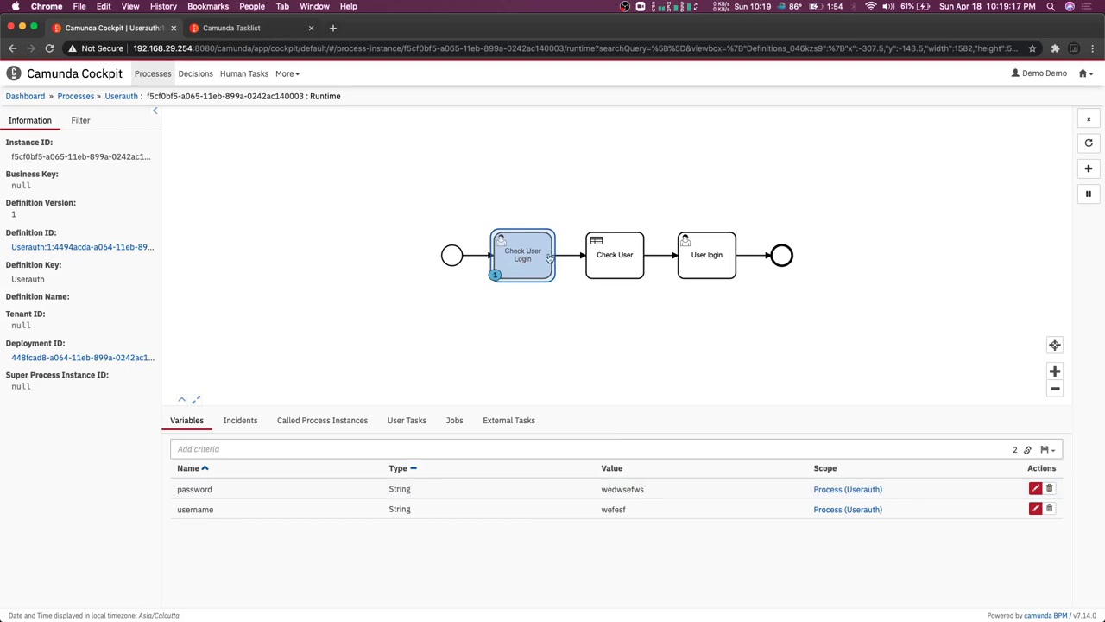
# Review the instance's Check User Login user task and open it in Tasklist
pyautogui.click(532, 260)
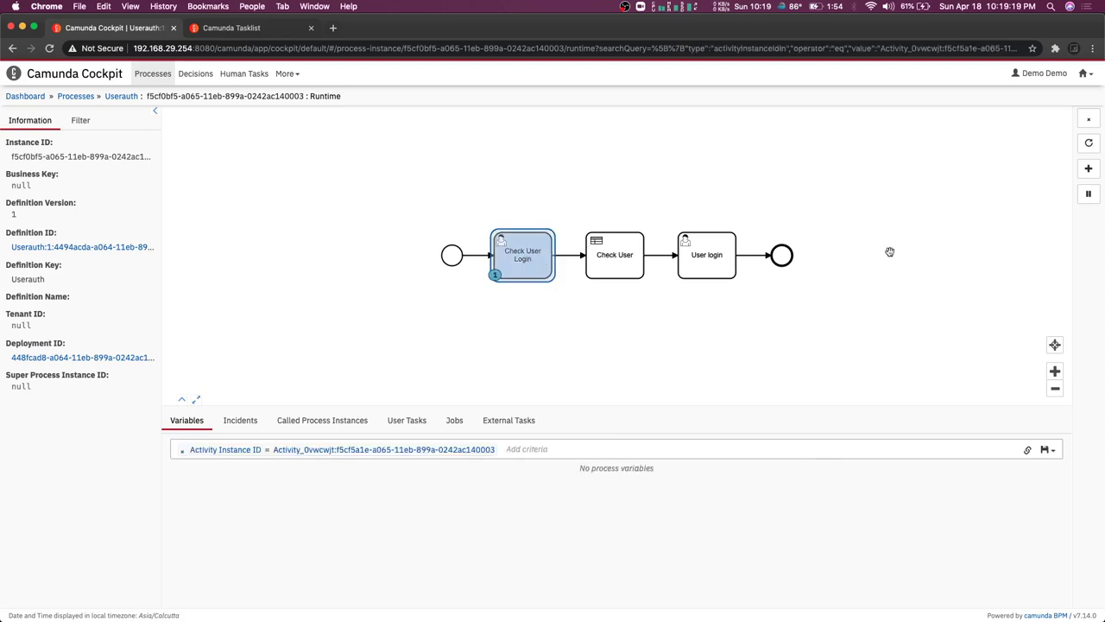
pyautogui.click(418, 423)
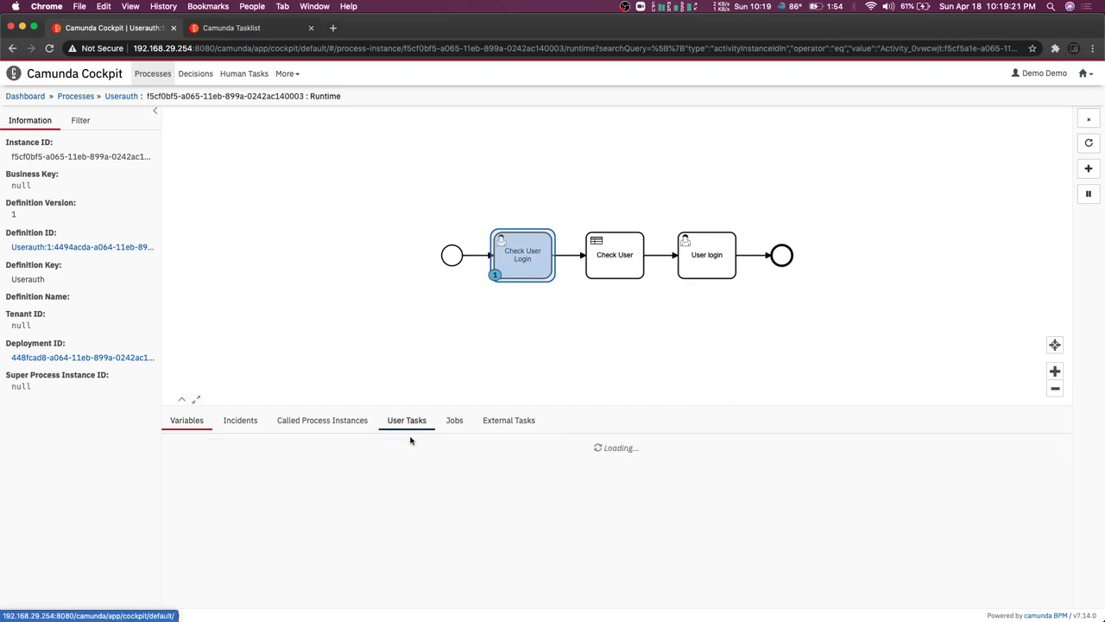
pyautogui.click(894, 466)
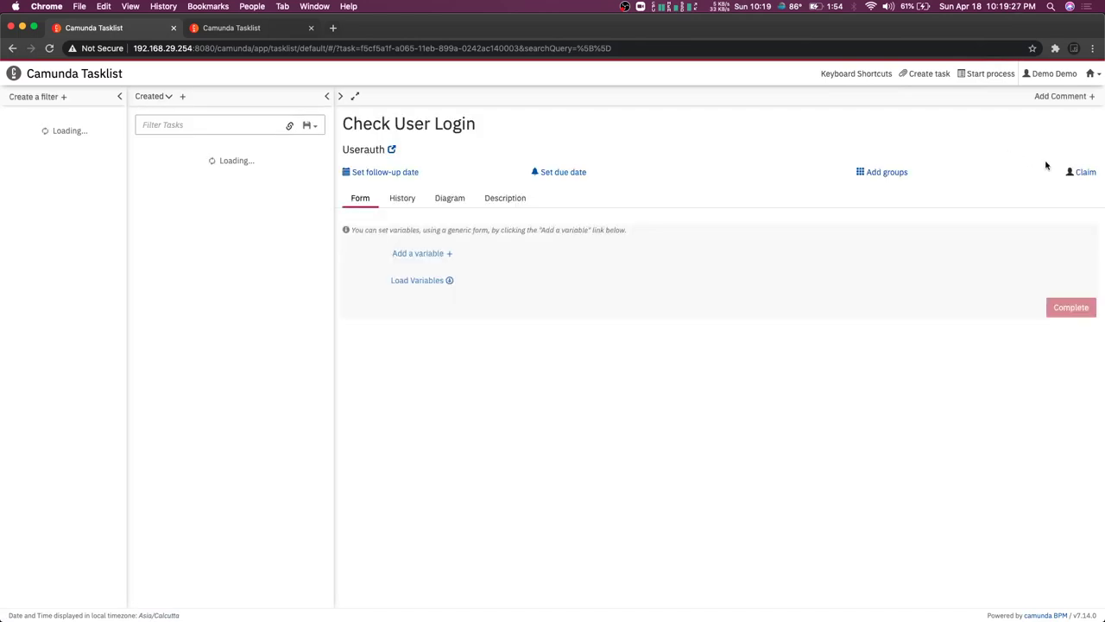
# Claim and complete the Check User Login task, then go to Cockpit
pyautogui.click(1086, 173)
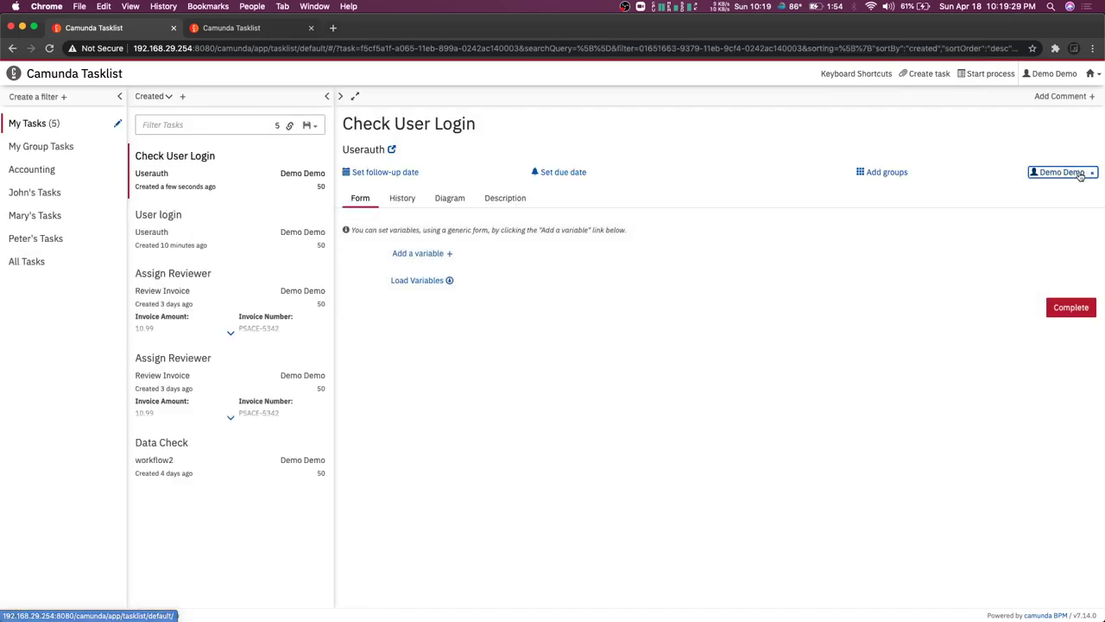
pyautogui.click(1062, 315)
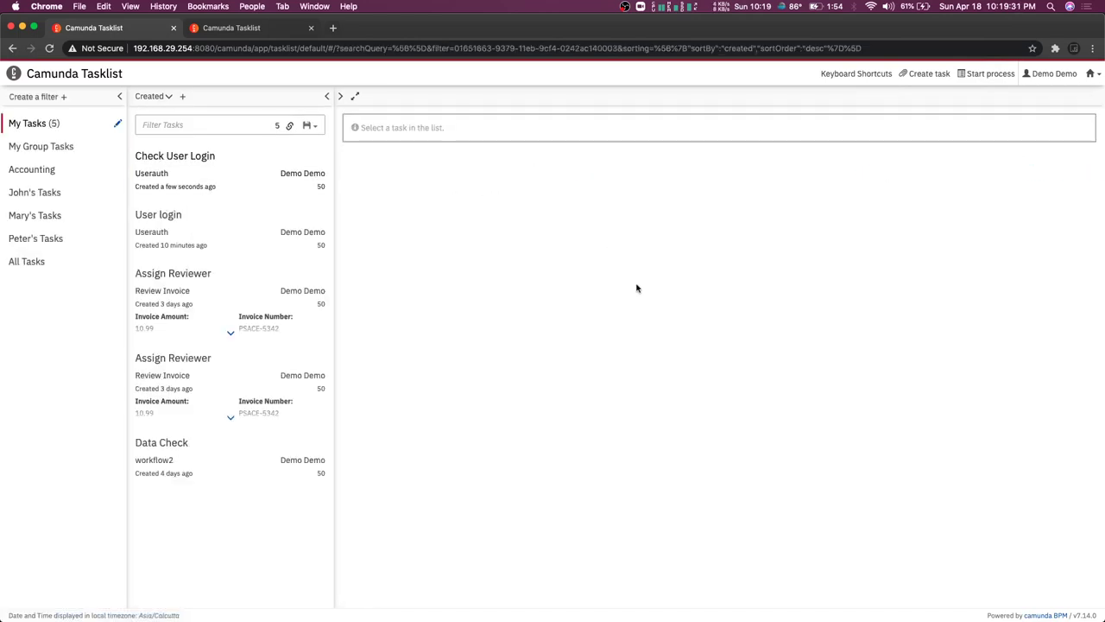
pyautogui.click(1095, 73)
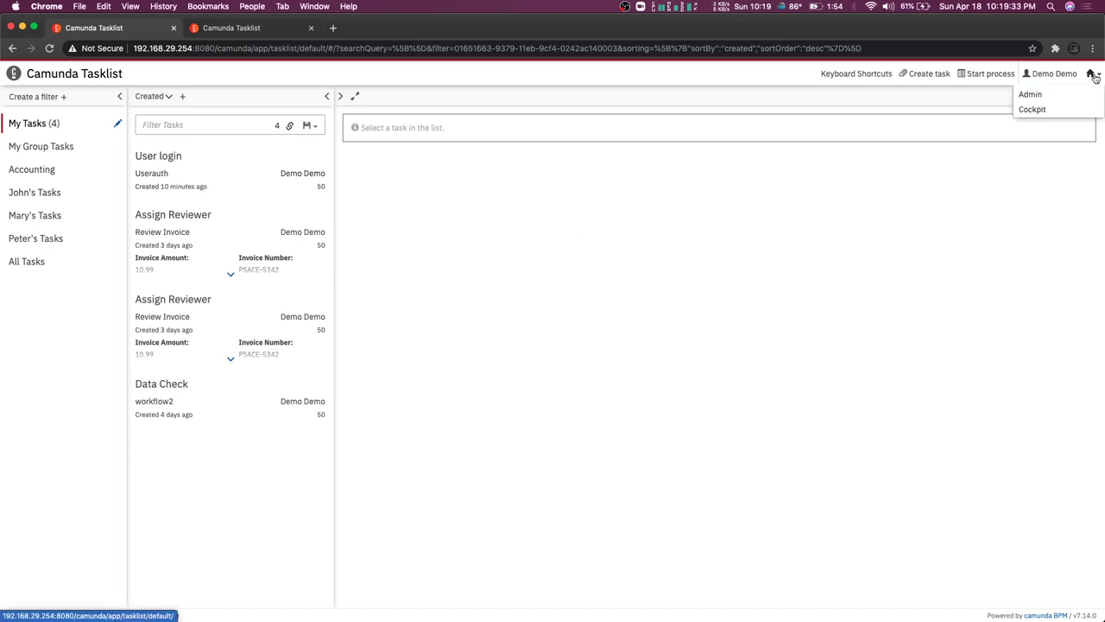
pyautogui.click(1029, 112)
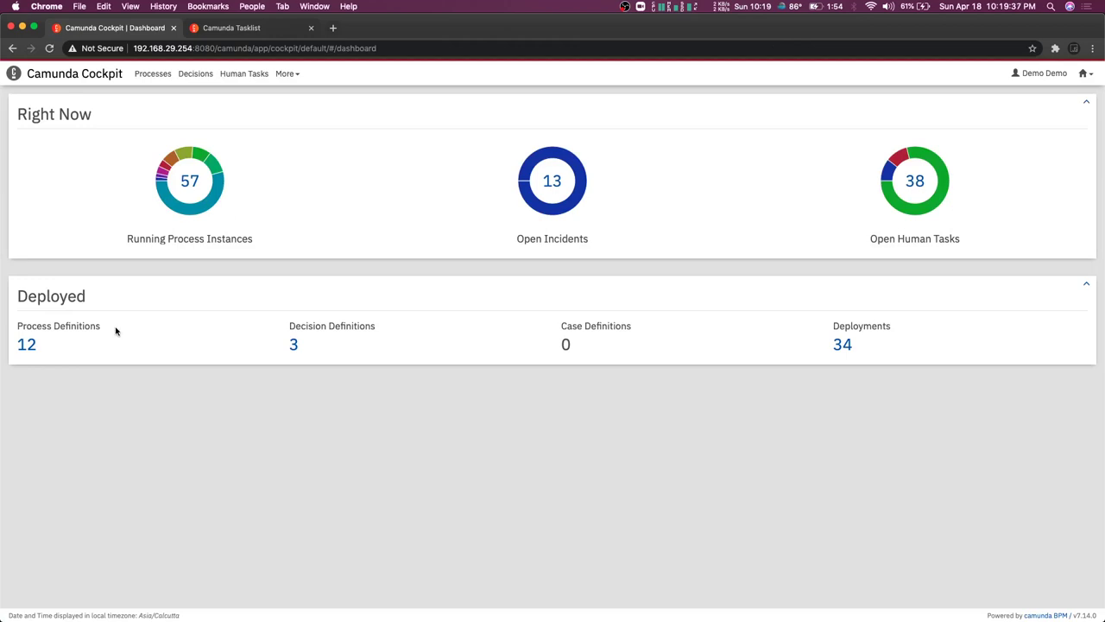
# Open the most recent Userauth instance from Process Definitions, then bring up the Camunda apps menu
pyautogui.click(26, 344)
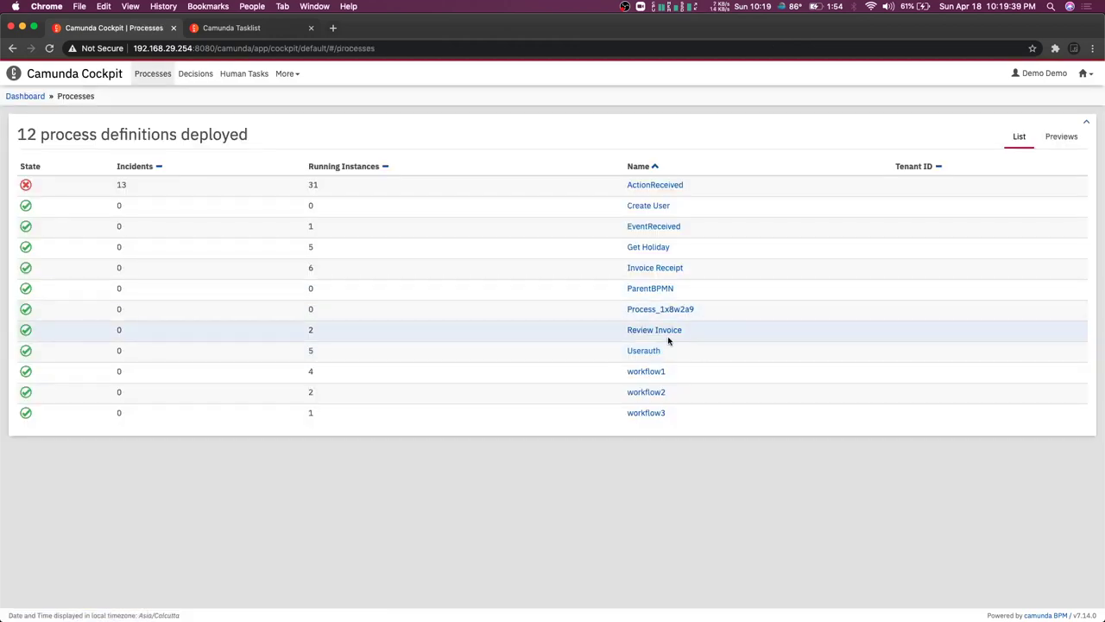
pyautogui.click(644, 351)
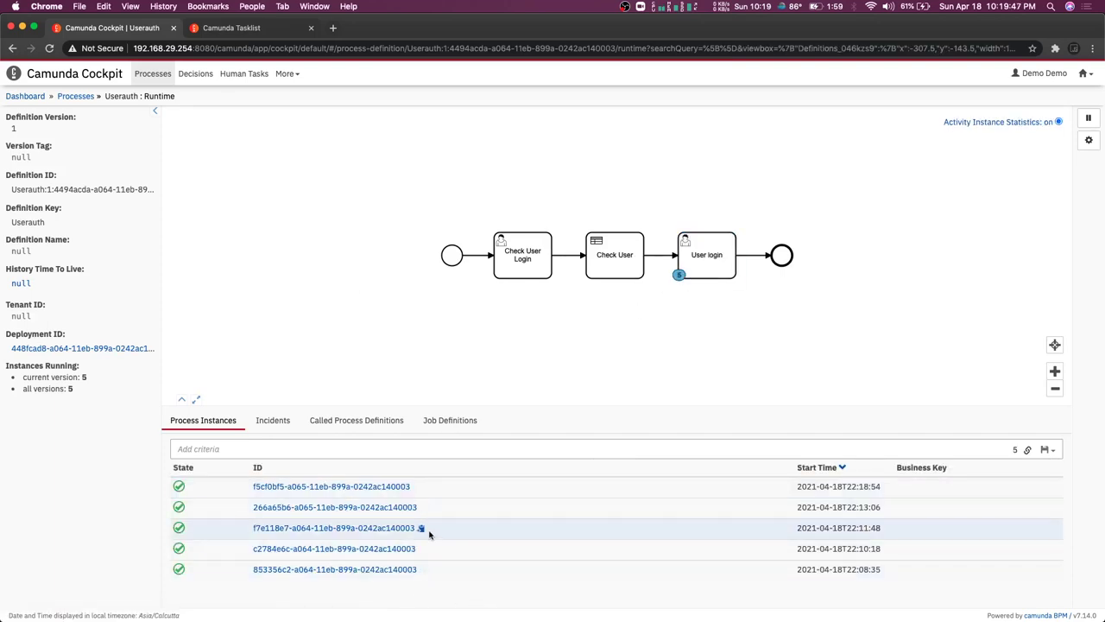
pyautogui.click(345, 486)
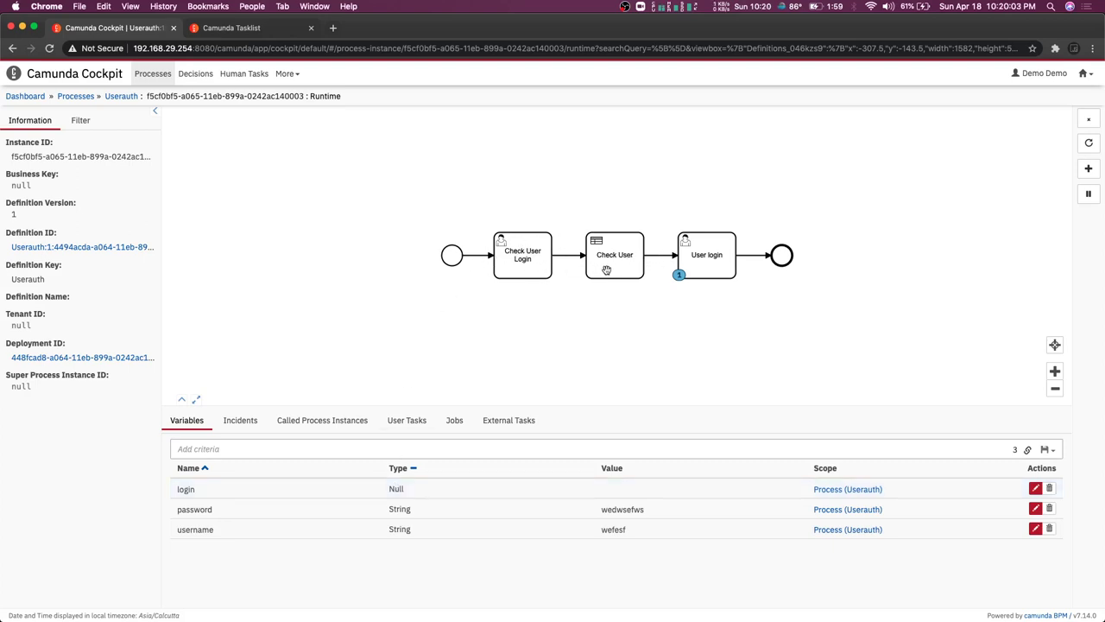
pyautogui.click(1088, 76)
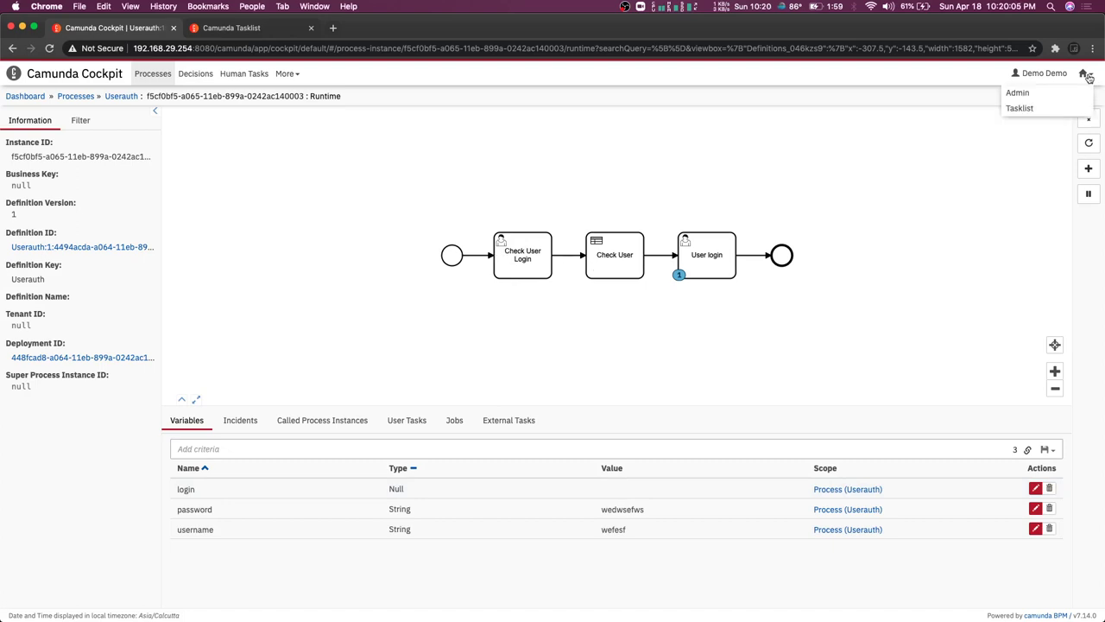
pyautogui.click(518, 248)
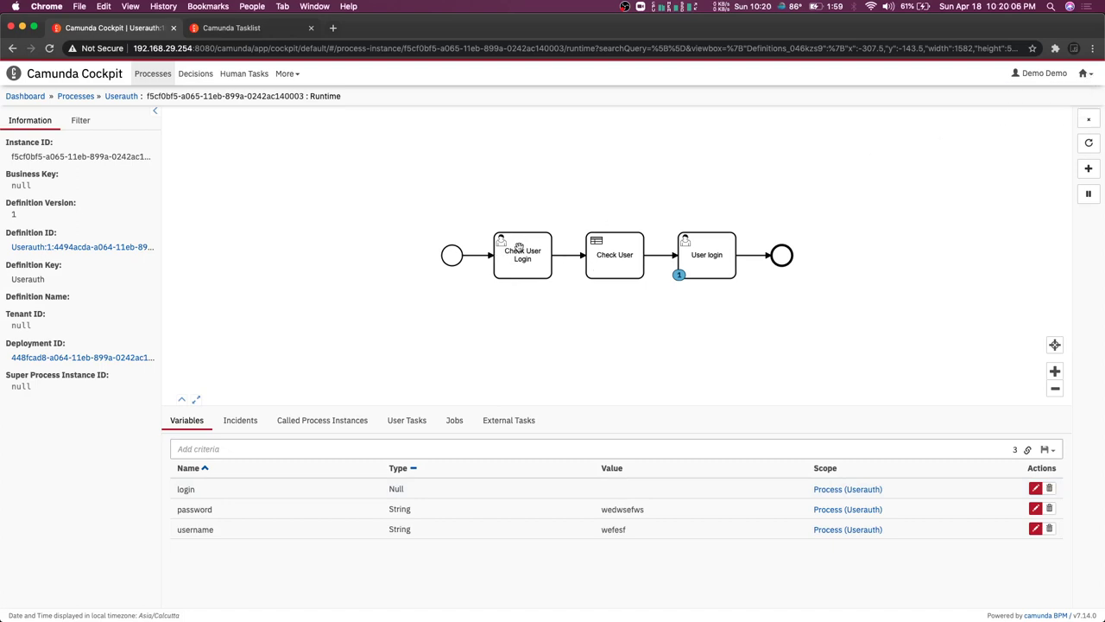
pyautogui.click(1088, 76)
# In Tasklist, start a new Userauth process instance, then head back to Cockpit
pyautogui.click(1019, 108)
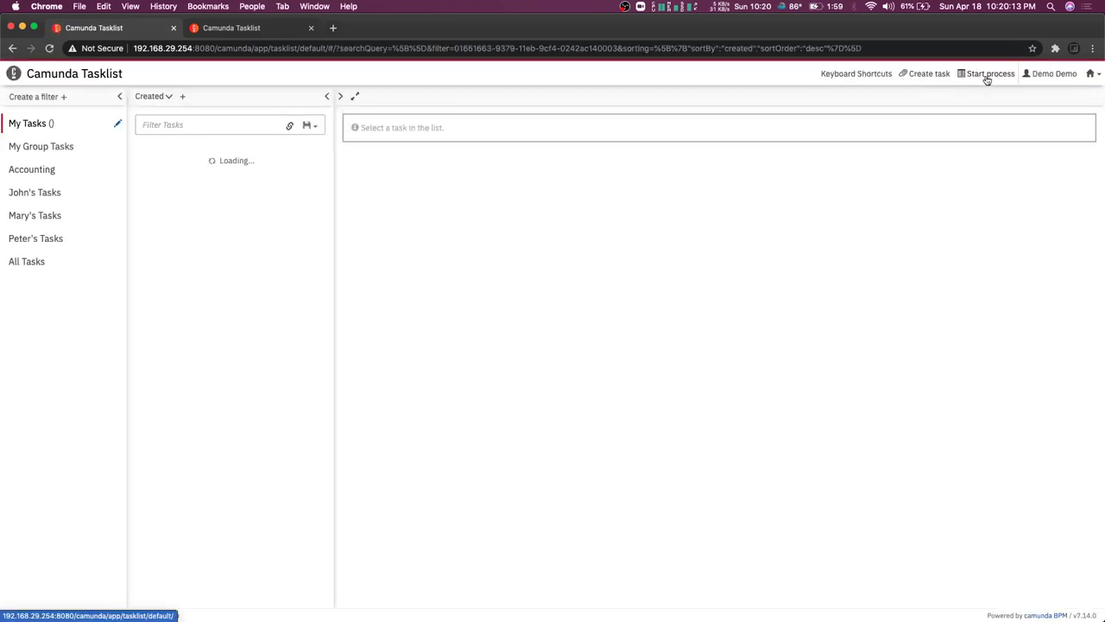
pyautogui.click(987, 76)
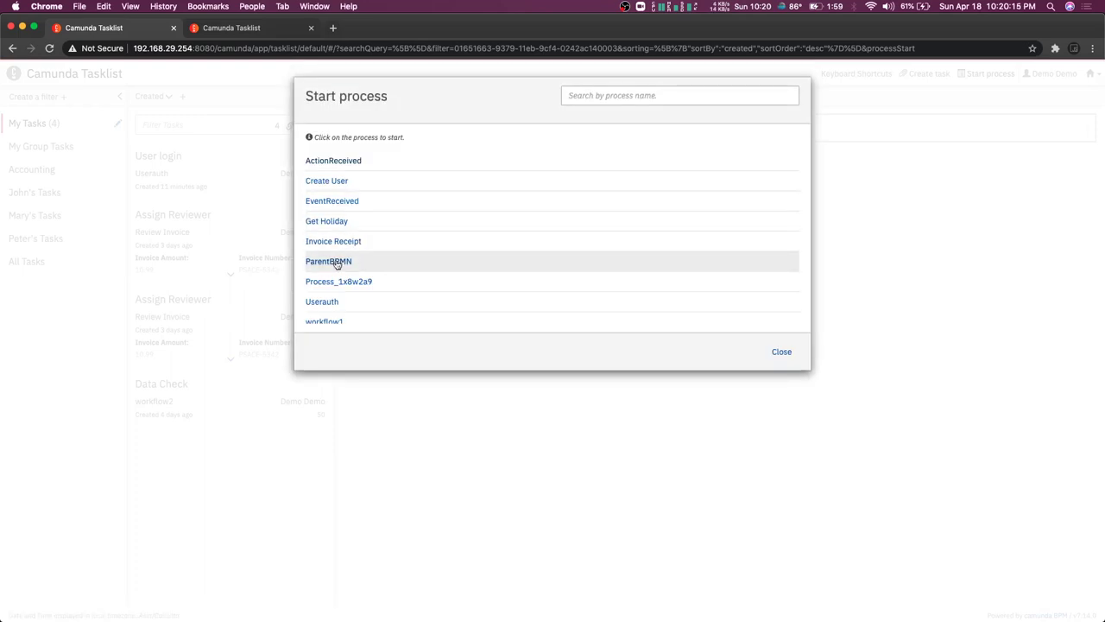
pyautogui.click(324, 304)
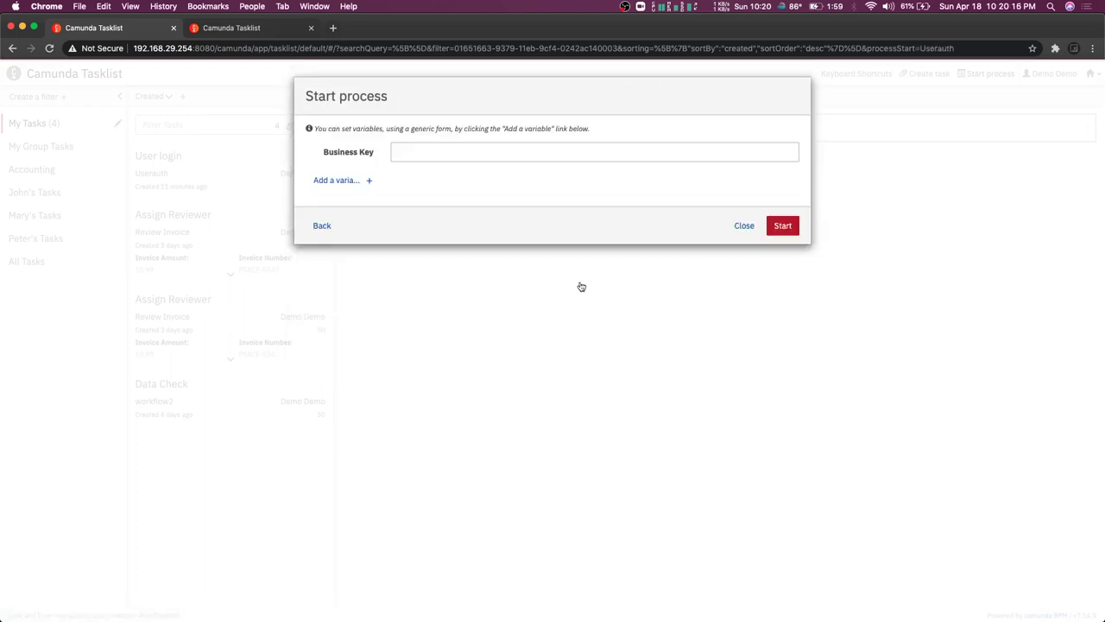
pyautogui.click(782, 226)
pyautogui.click(1093, 75)
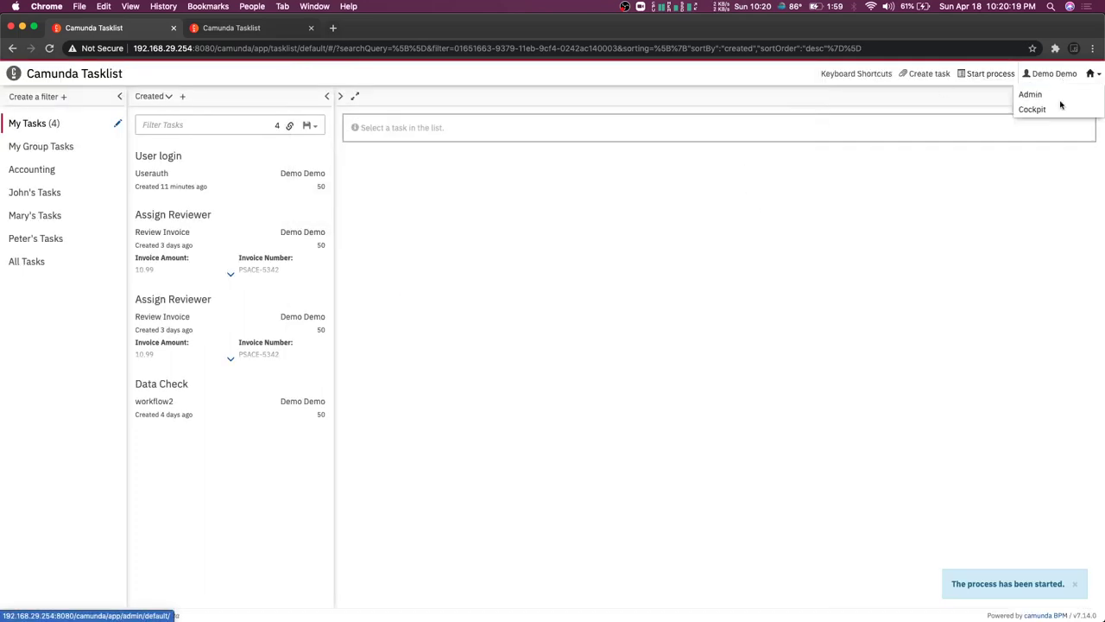
pyautogui.click(1032, 110)
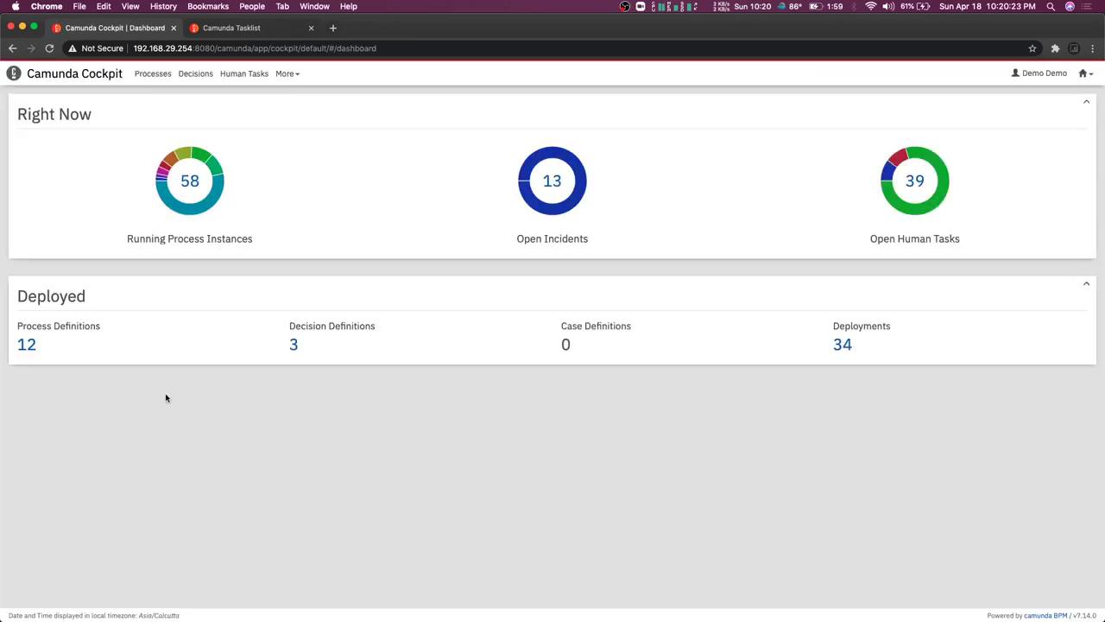
# Find the new Userauth instance waiting at Check User Login and open its task in Tasklist
pyautogui.click(26, 346)
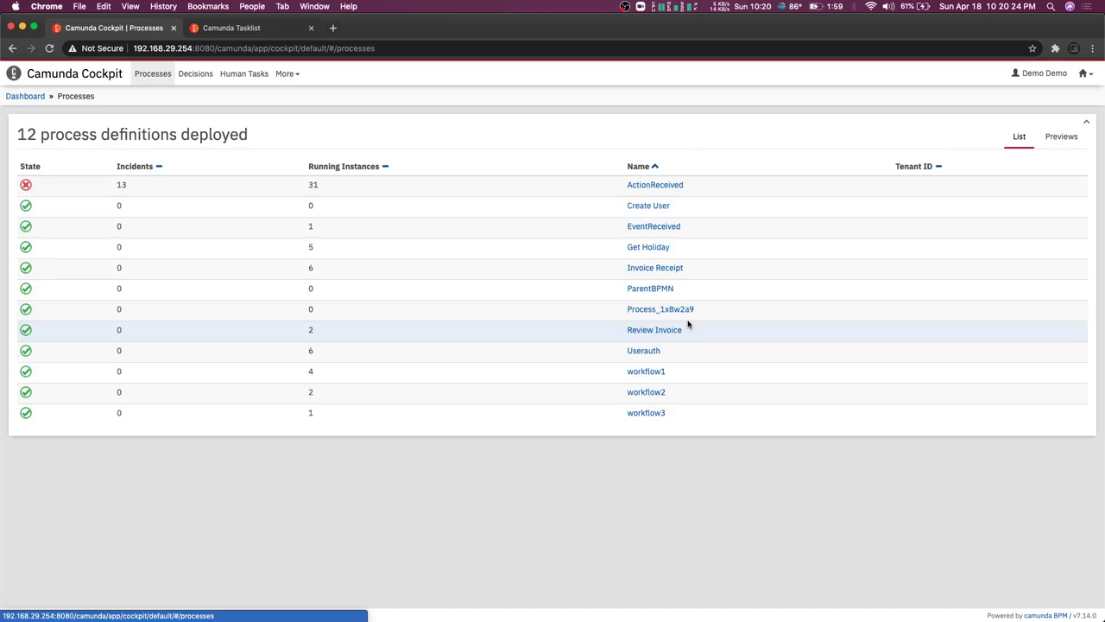
pyautogui.click(640, 352)
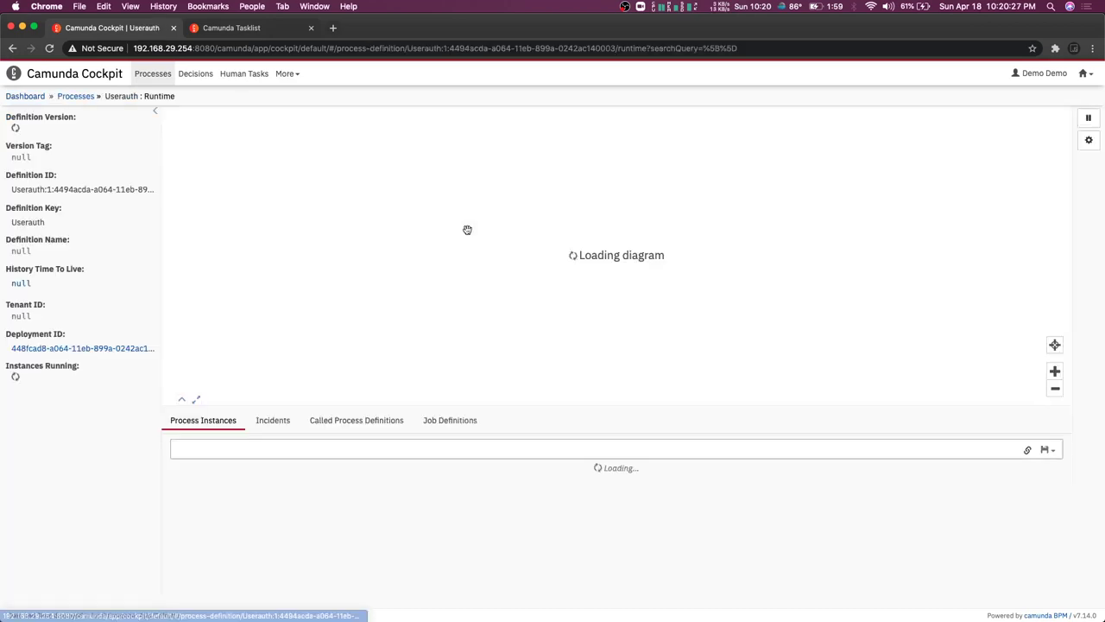
pyautogui.click(518, 263)
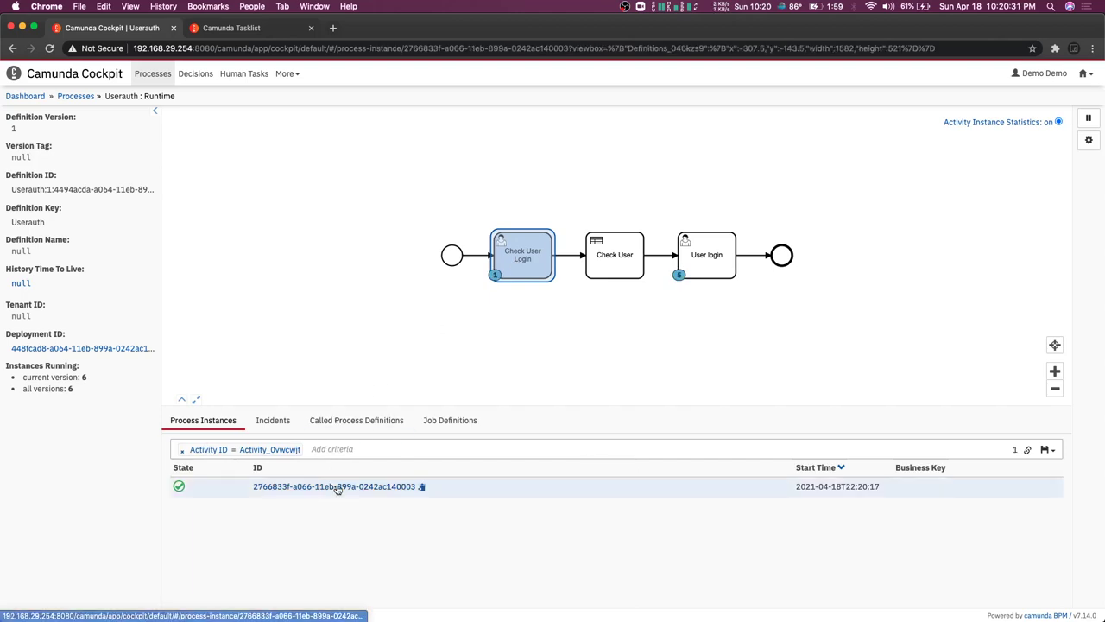
pyautogui.click(335, 488)
pyautogui.click(415, 420)
pyautogui.click(850, 467)
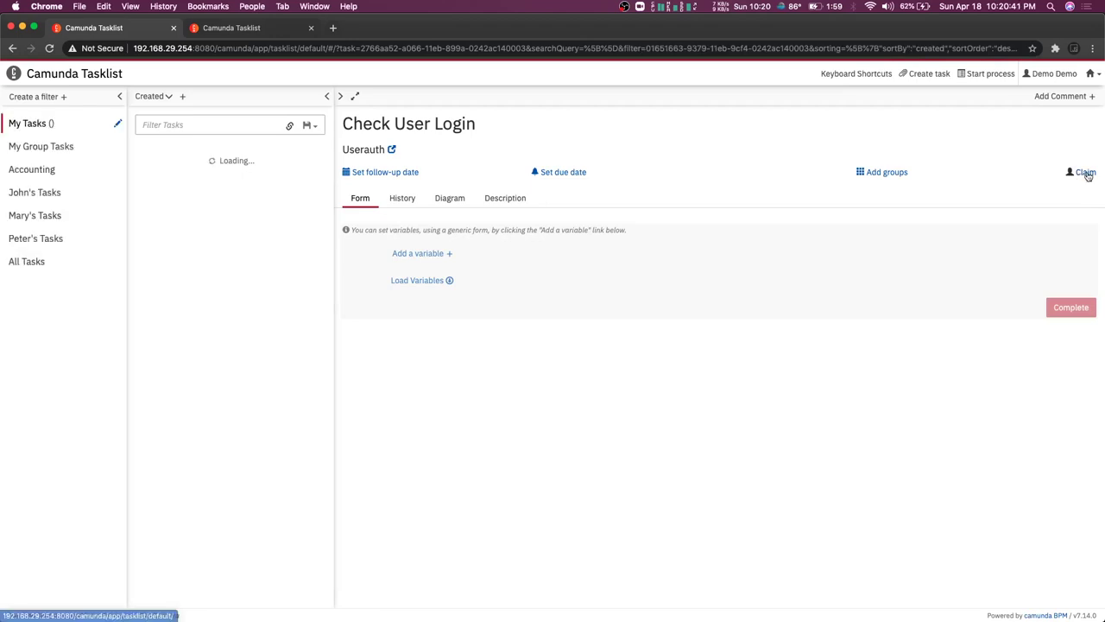
# Add a String variable 'username' with value 'test2' to the task form
pyautogui.click(449, 255)
pyautogui.click(518, 279)
pyautogui.write('user')
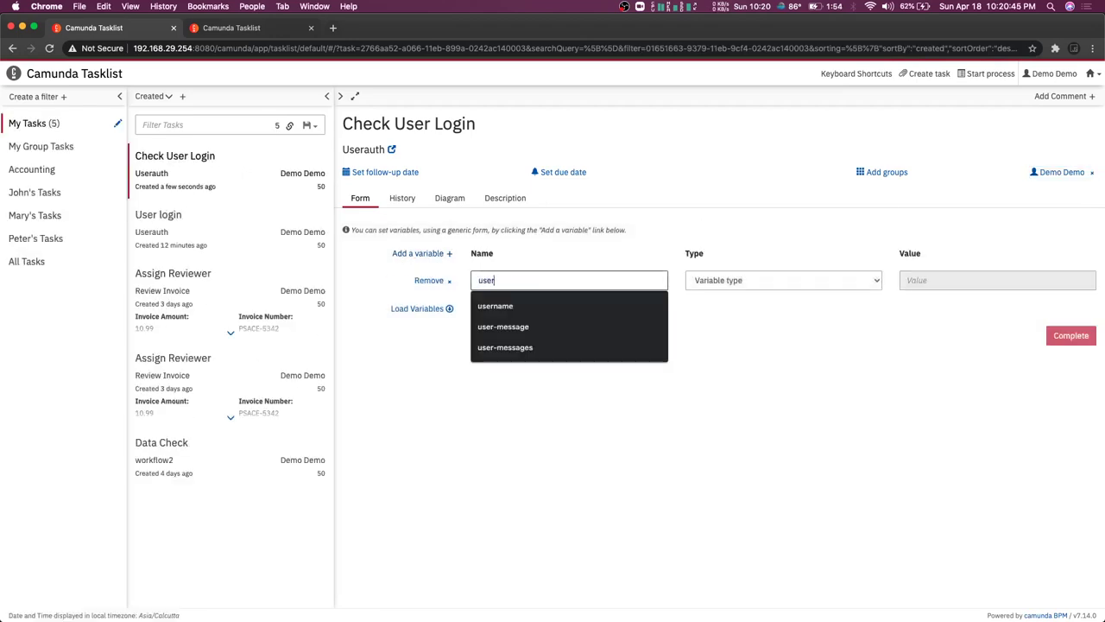
pyautogui.write('name')
pyautogui.click(775, 278)
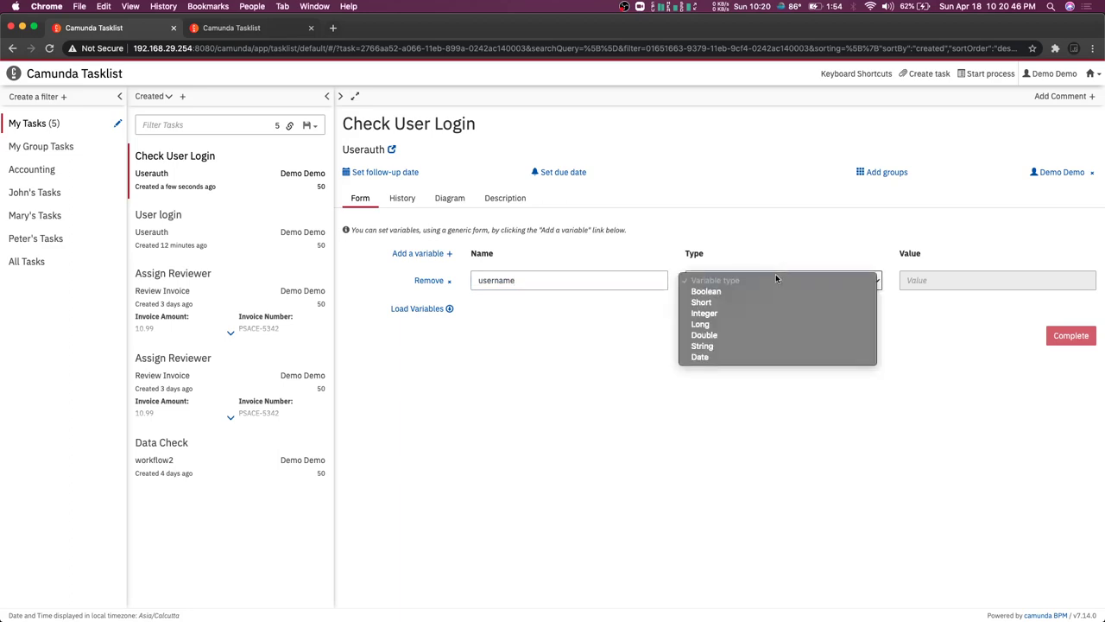
pyautogui.click(708, 347)
pyautogui.click(993, 279)
pyautogui.write('test2')
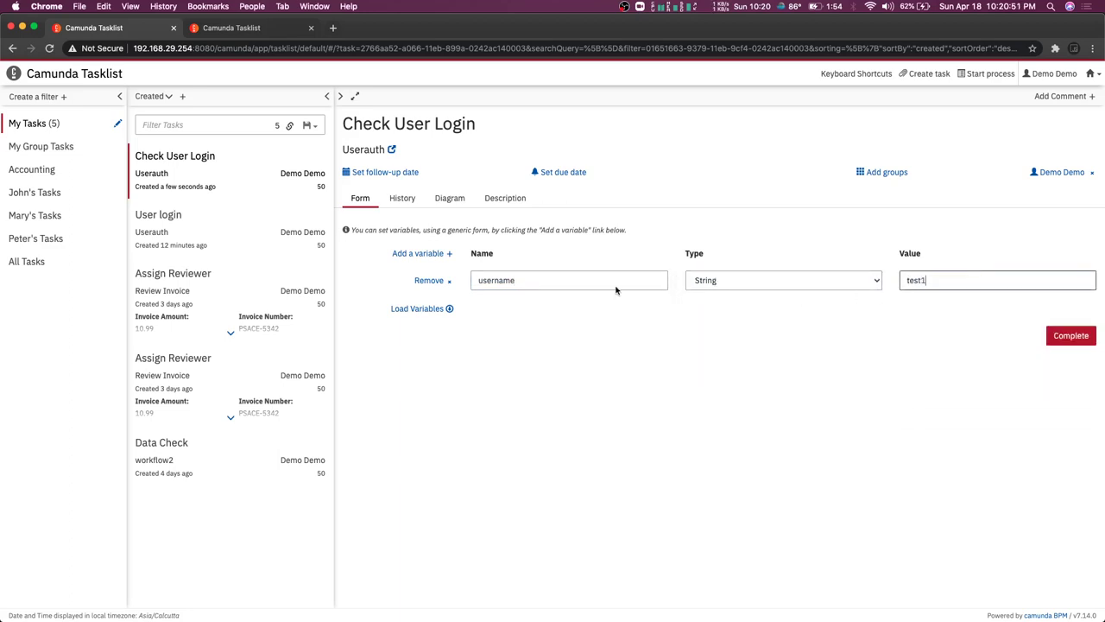
# Add a String variable 'password' holding the test password value, then switch to Camunda Modeler
pyautogui.click(447, 258)
pyautogui.click(497, 309)
pyautogui.write('password')
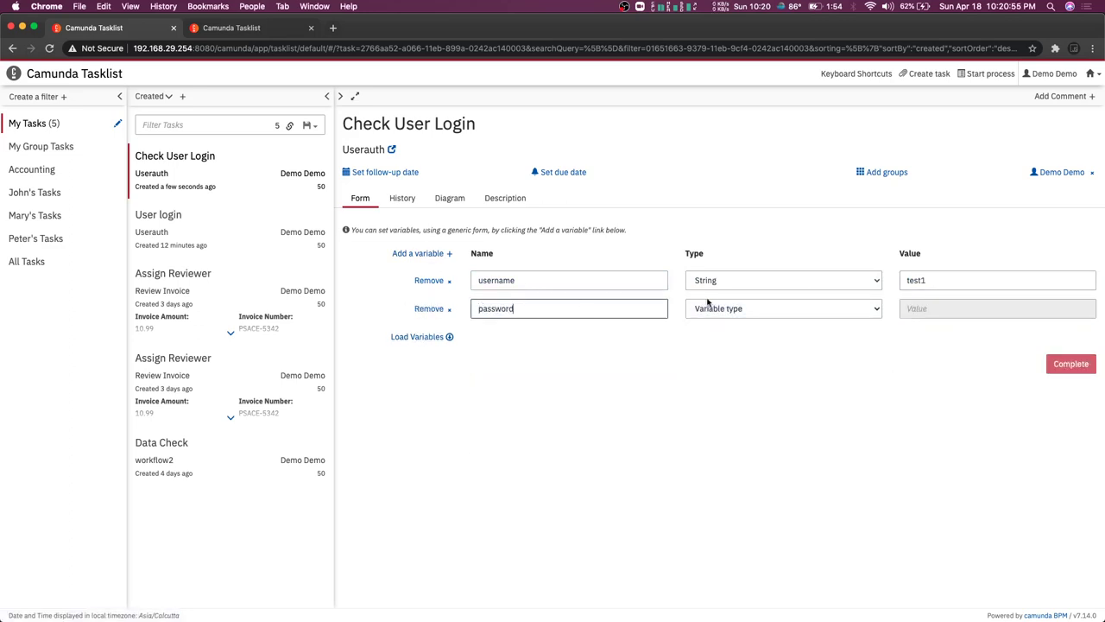
pyautogui.click(705, 308)
pyautogui.click(713, 378)
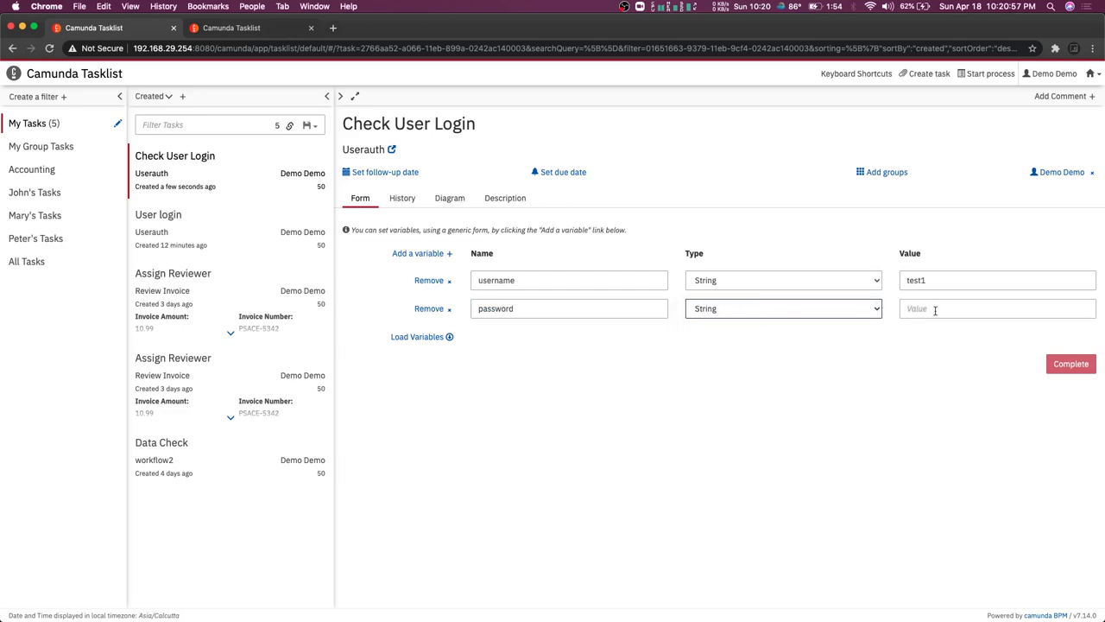
pyautogui.click(935, 309)
pyautogui.write('test3')
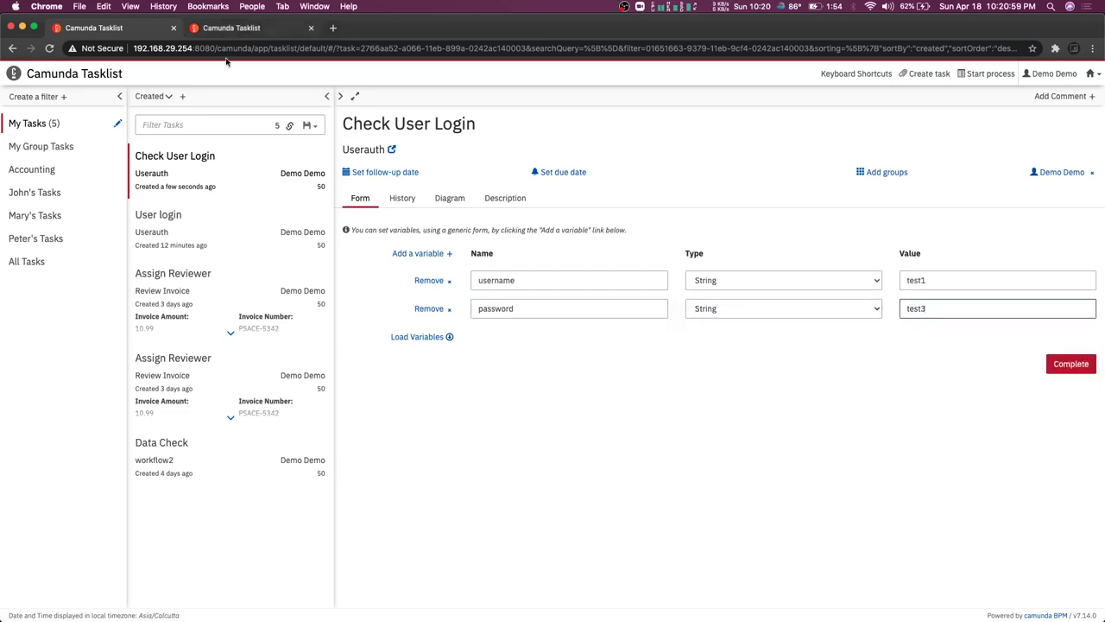
pyautogui.press('super+Tab')
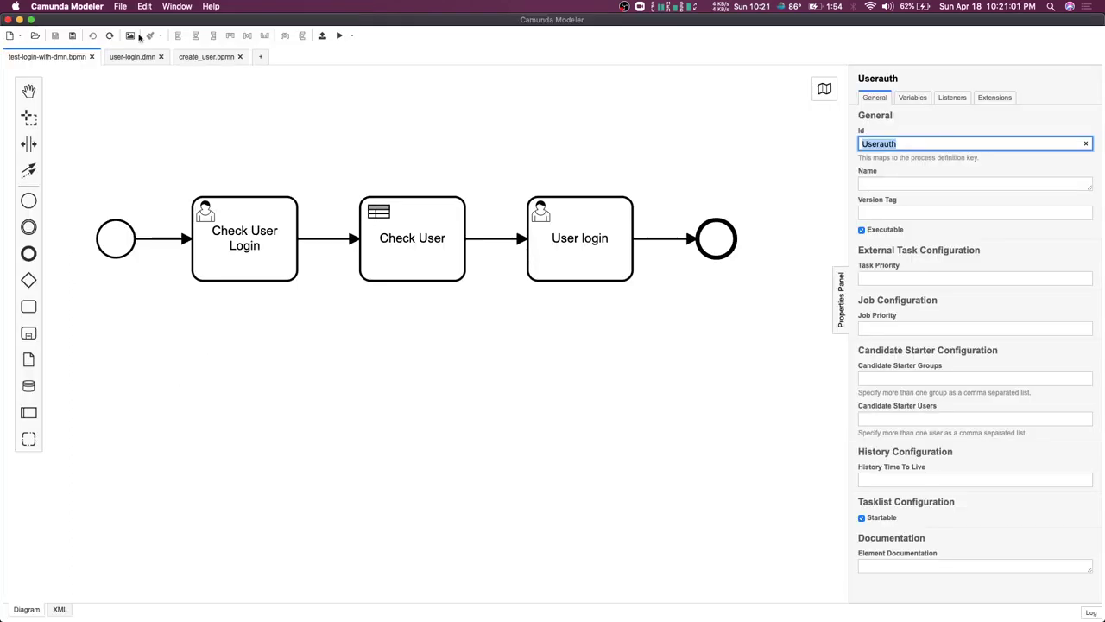
# Complete the pending Check User Login task in Tasklist and go to the Cockpit dashboard
pyautogui.click(132, 57)
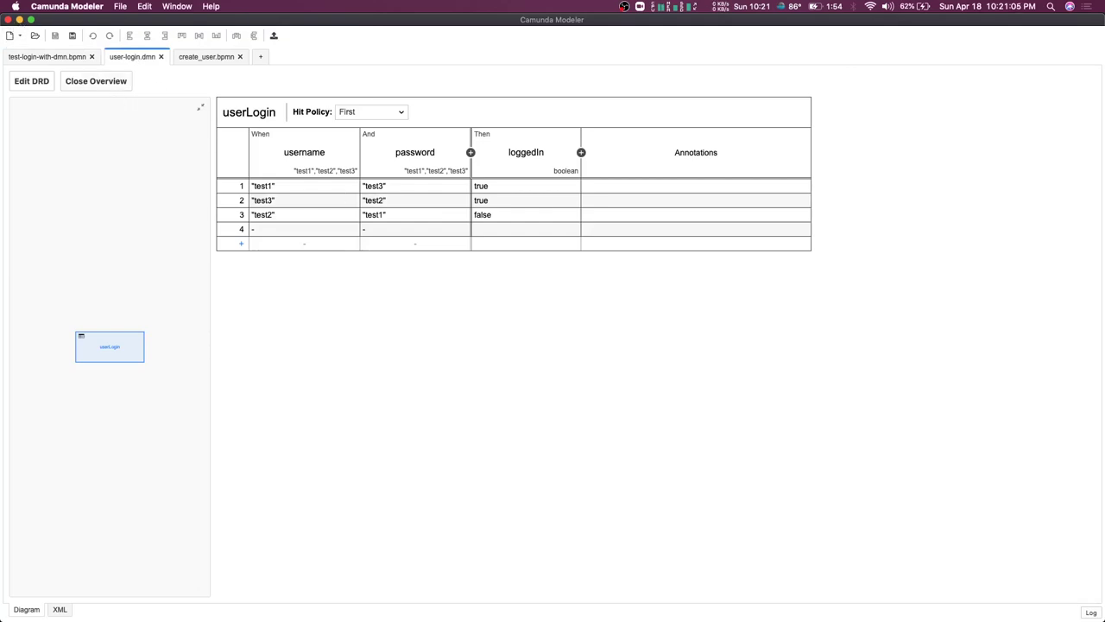
pyautogui.press('super+Tab')
pyautogui.click(1070, 364)
pyautogui.click(1095, 76)
pyautogui.click(1049, 110)
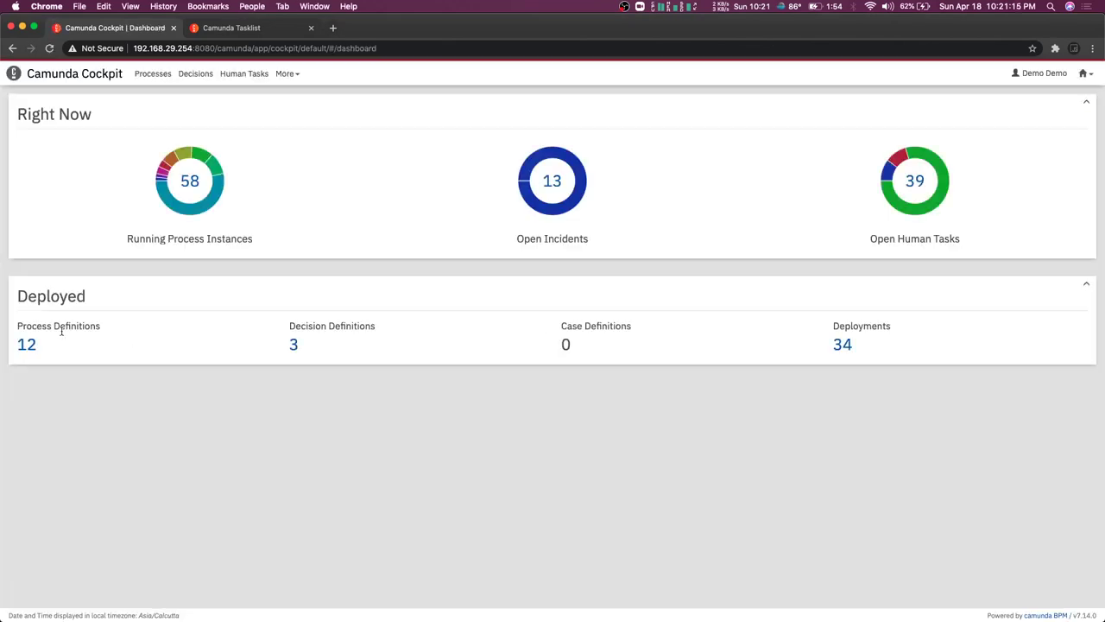
# Filter Userauth instances at User login and open the latest one to read its variables
pyautogui.click(27, 345)
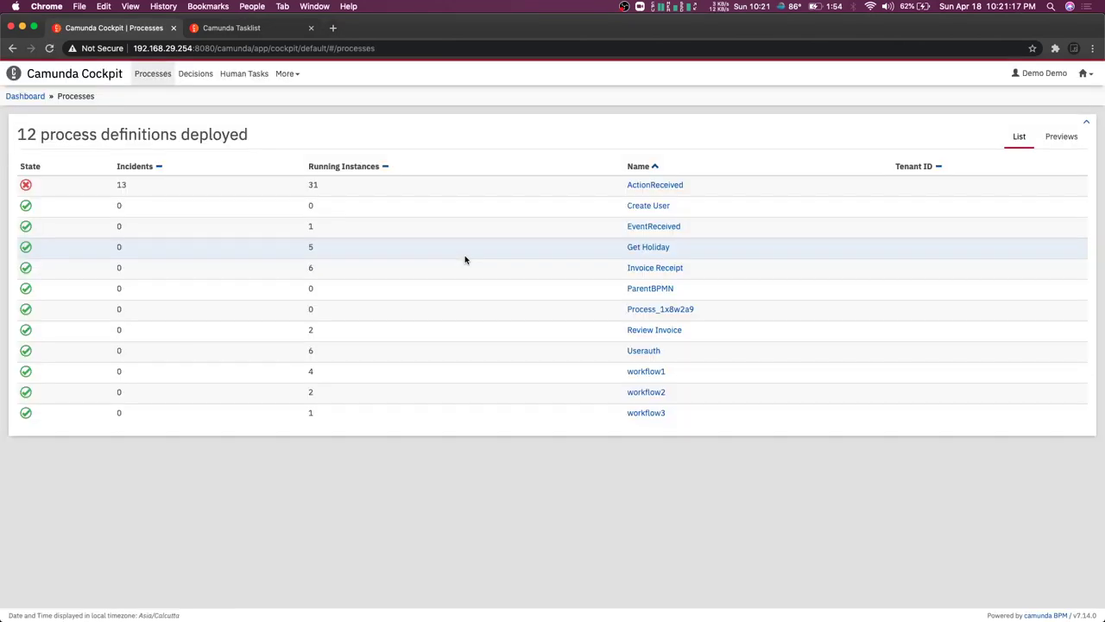
pyautogui.click(646, 351)
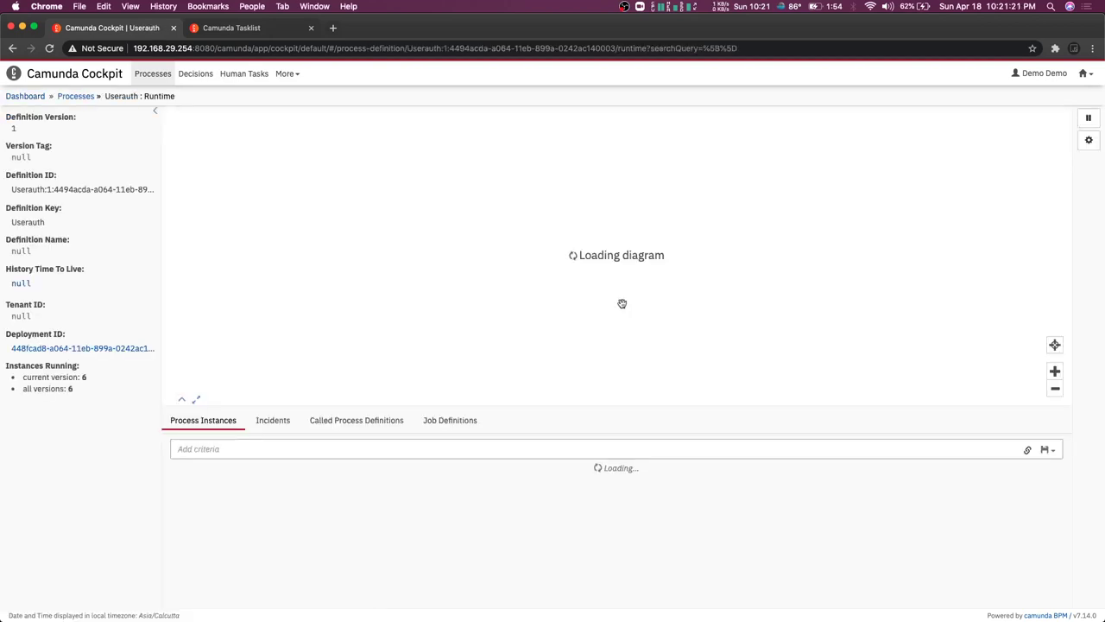
pyautogui.click(708, 266)
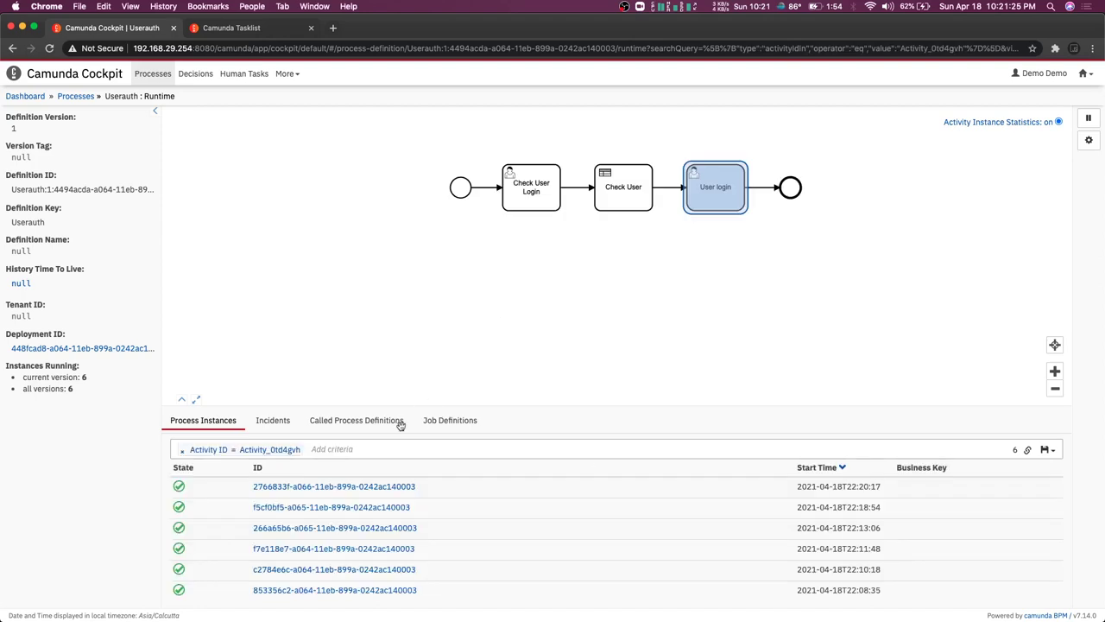
pyautogui.click(366, 487)
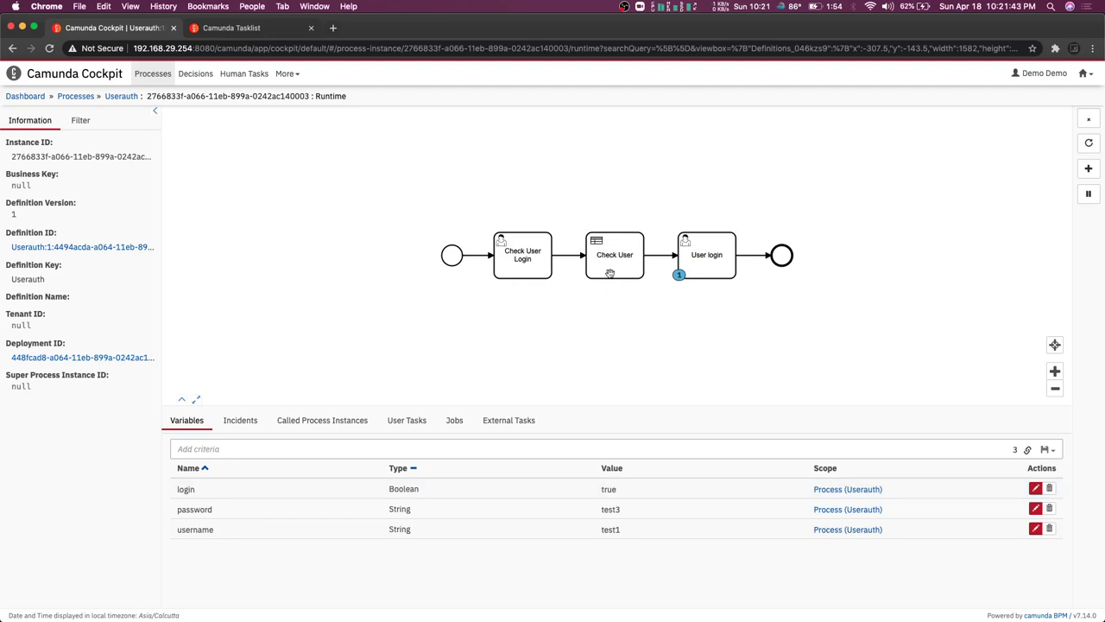
pyautogui.press('super+Tab')
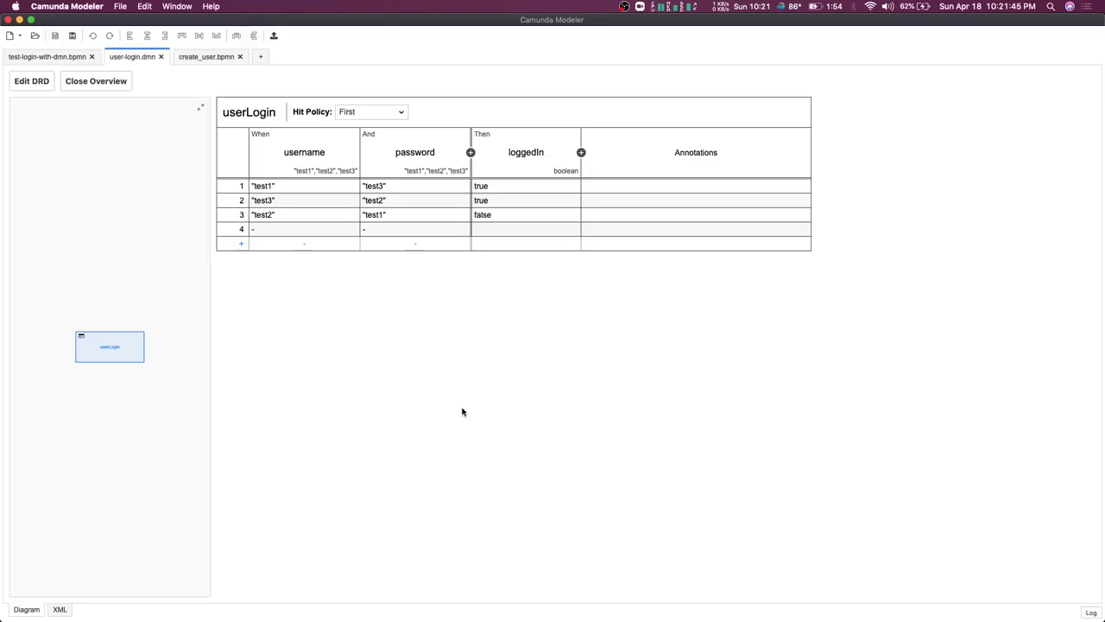
# Review the Check User, User login and Check User Login tasks in test-login-with-dmn.bpmn
pyautogui.click(66, 57)
pyautogui.click(422, 226)
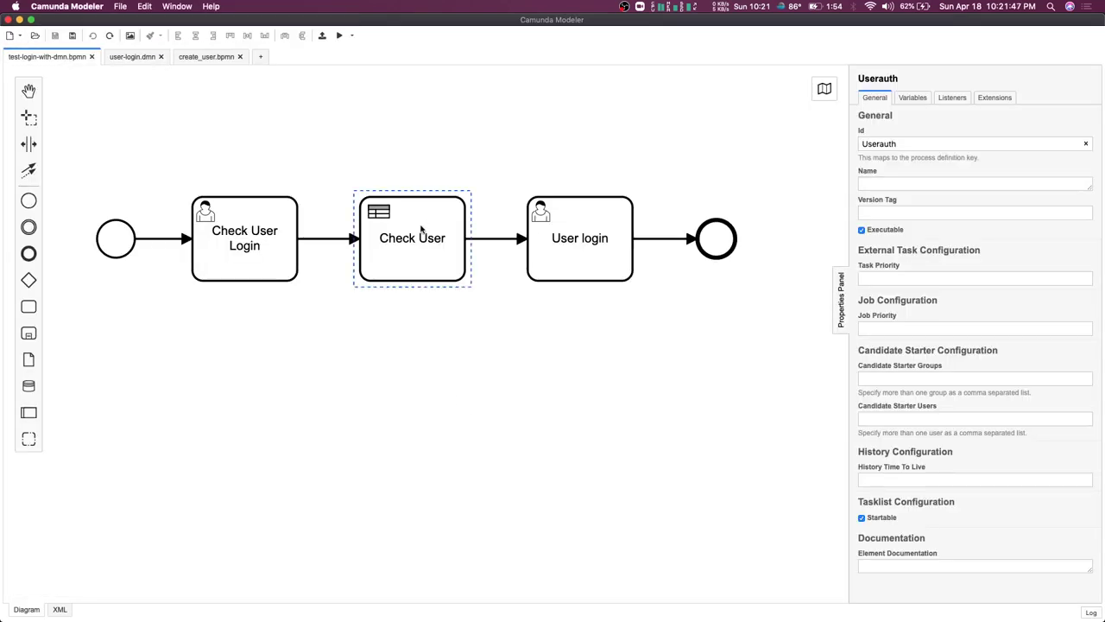
pyautogui.moveTo(889, 337); pyautogui.dragTo(846, 338)
pyautogui.click(585, 249)
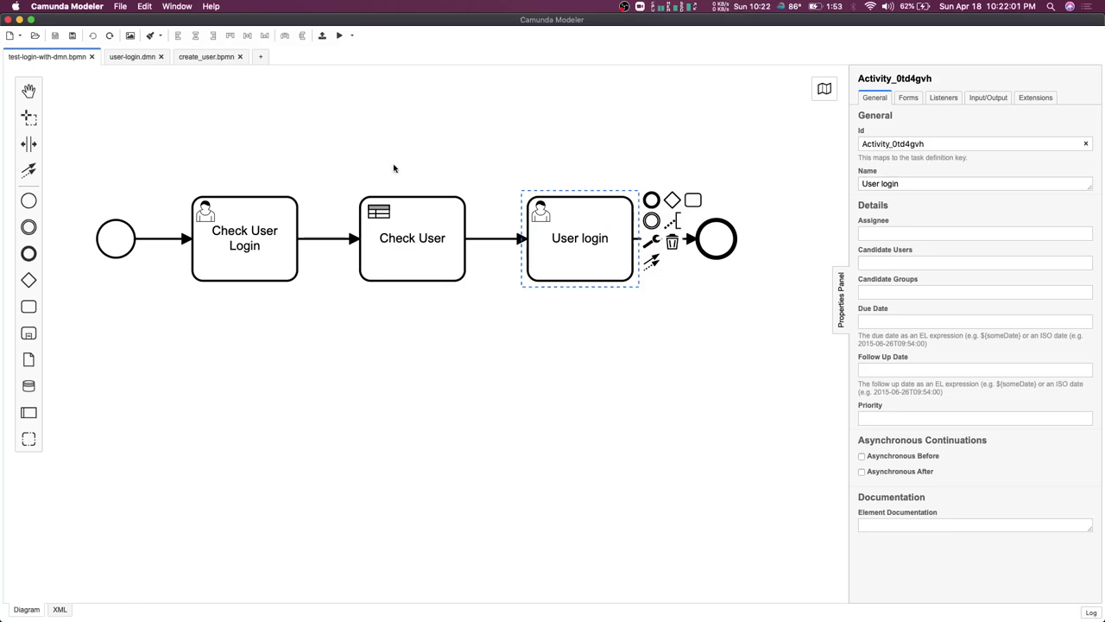
pyautogui.click(397, 216)
pyautogui.click(288, 241)
pyautogui.click(395, 251)
# In create_user.bpmn, check the topics of Save on Database, Send Email and Task Done
pyautogui.click(210, 58)
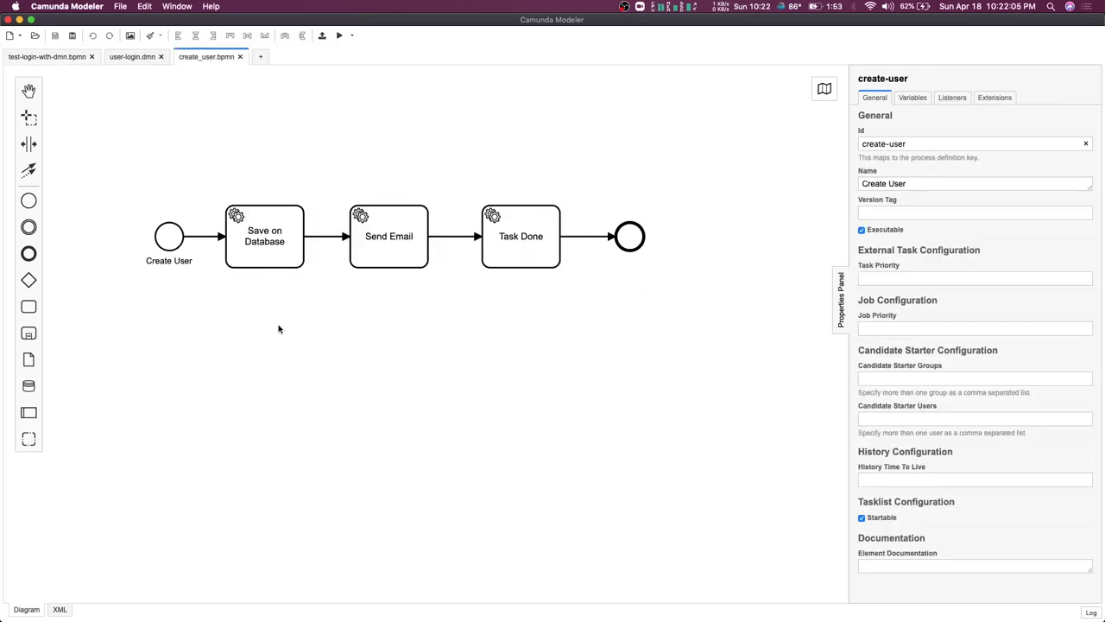
pyautogui.click(262, 257)
pyautogui.click(385, 249)
pyautogui.click(530, 250)
pyautogui.click(387, 246)
pyautogui.click(283, 248)
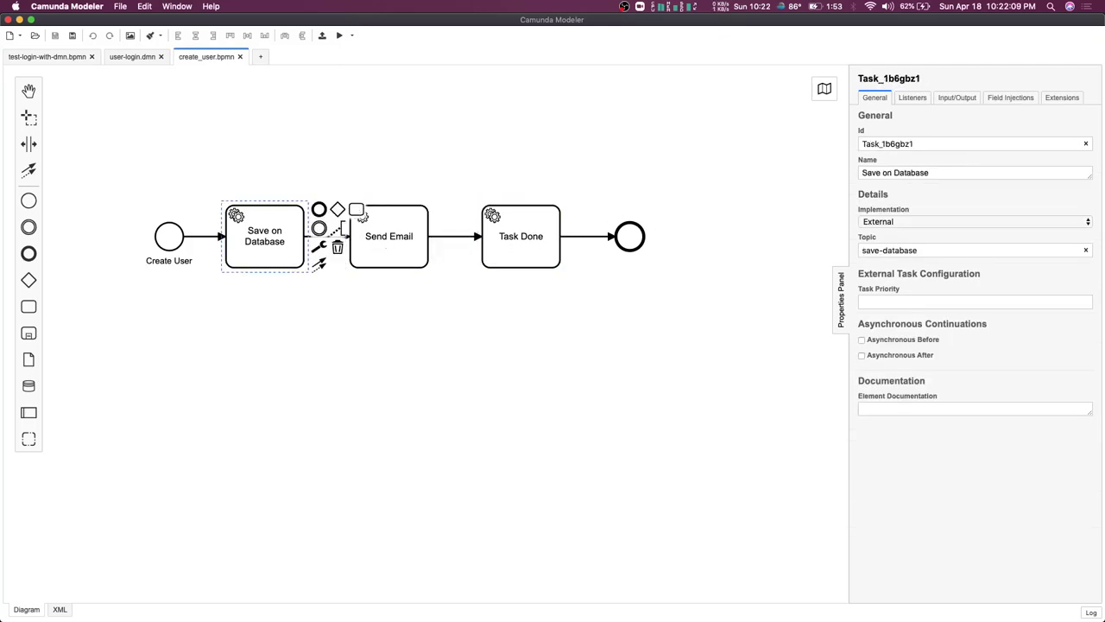
pyautogui.press('super+Tab')
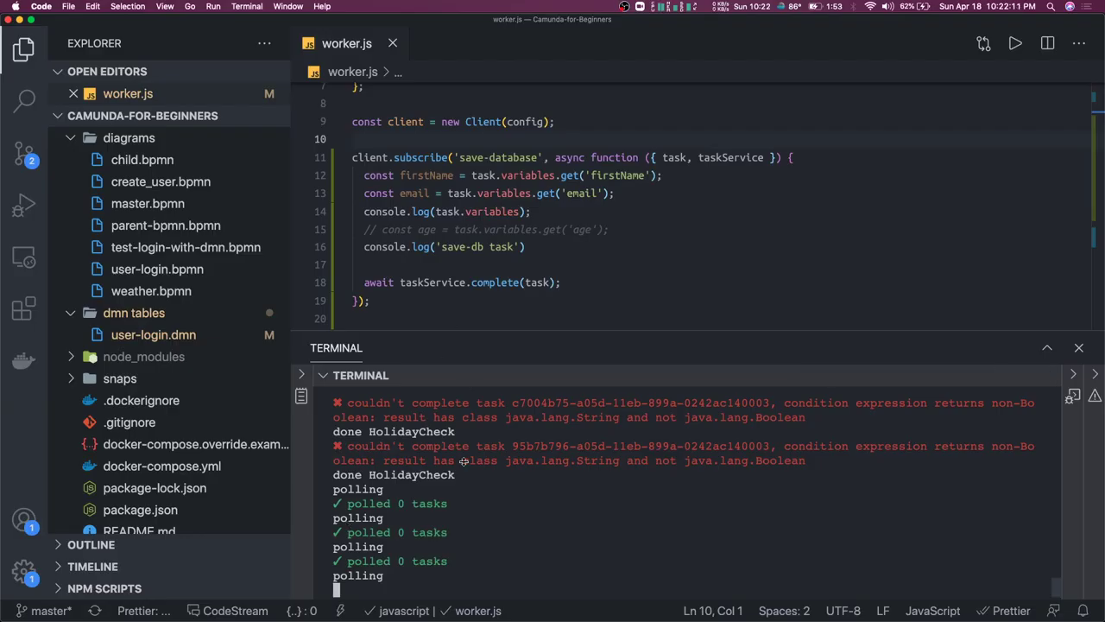
# Scroll through worker.js's save-database and send-email subscriptions with the Explorer sidebar hidden
pyautogui.scroll(-2, 573, 253)
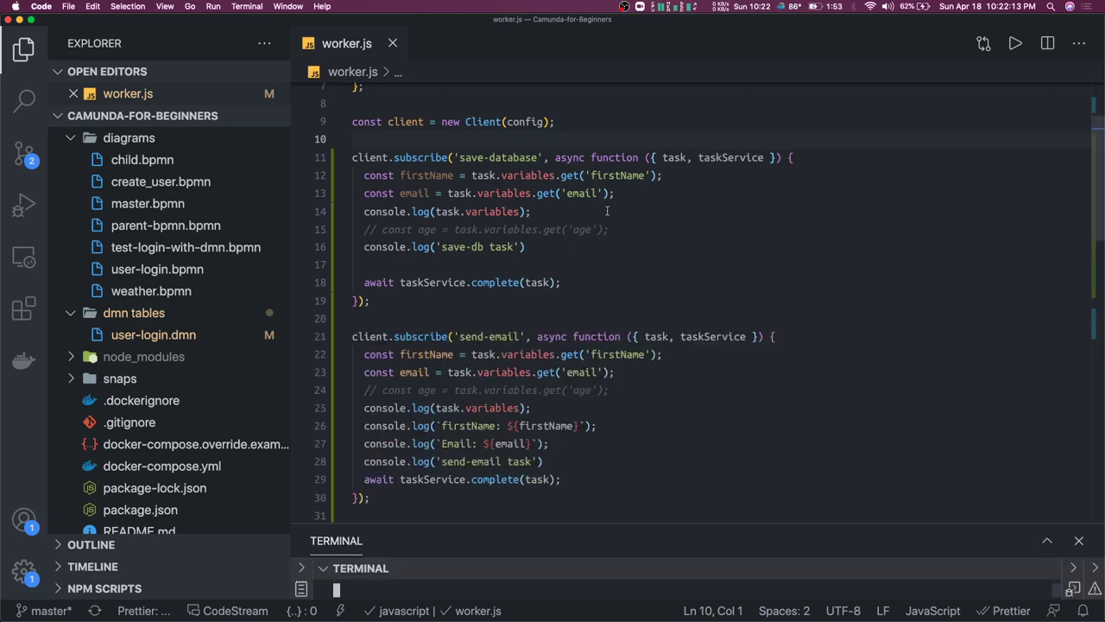
pyautogui.scroll(4, 587, 233)
pyautogui.scroll(-3, 607, 210)
pyautogui.scroll(3, 607, 211)
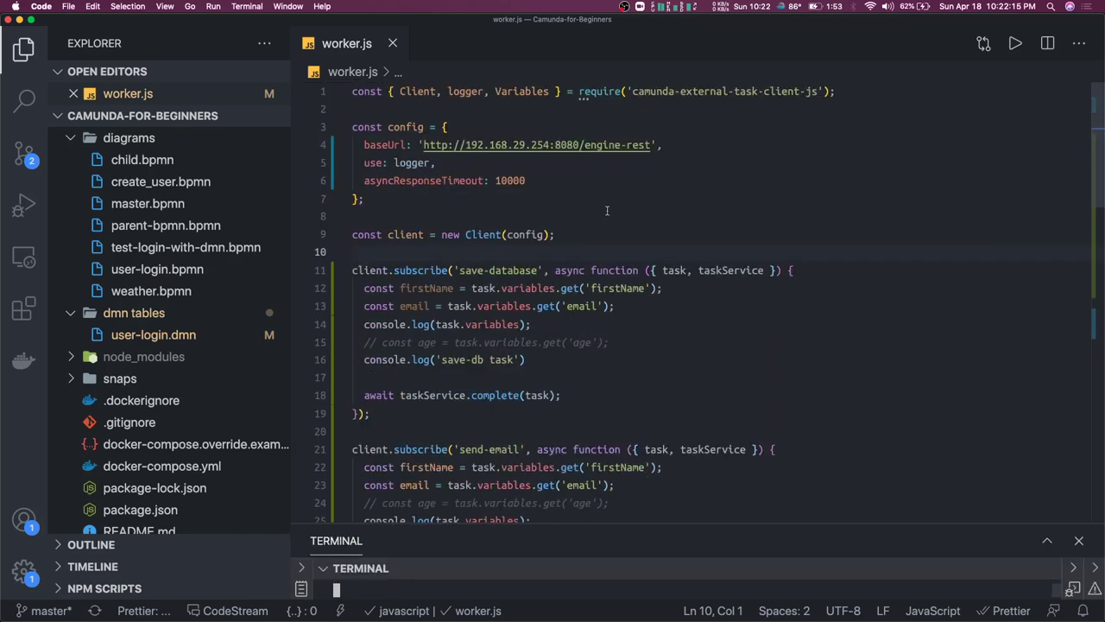
pyautogui.press('super+b')
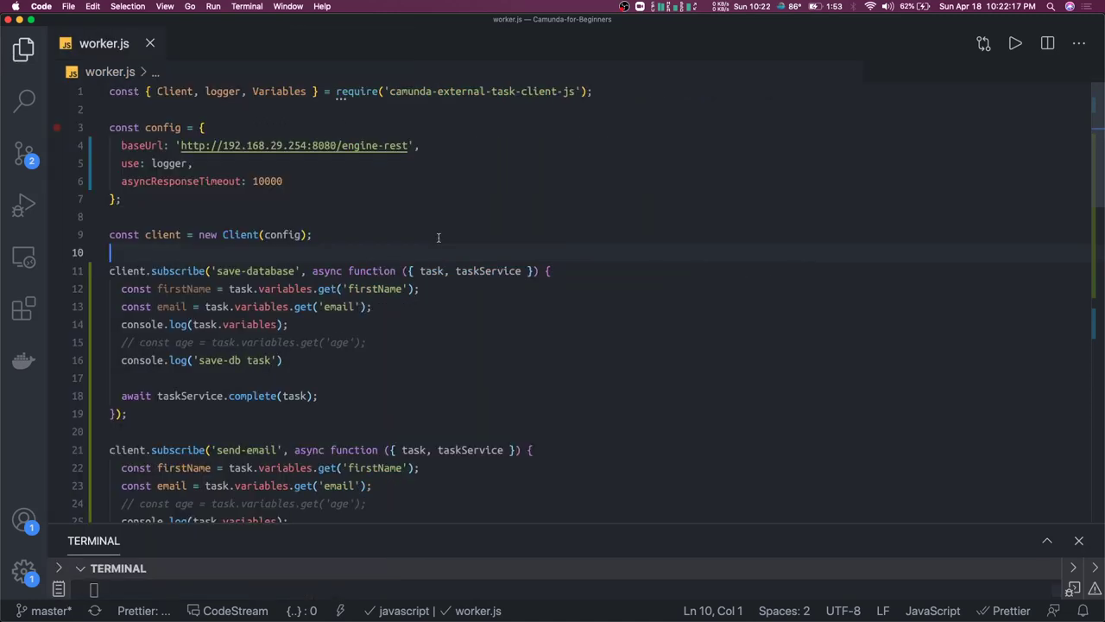
pyautogui.click(438, 237)
pyautogui.scroll(-3, 441, 237)
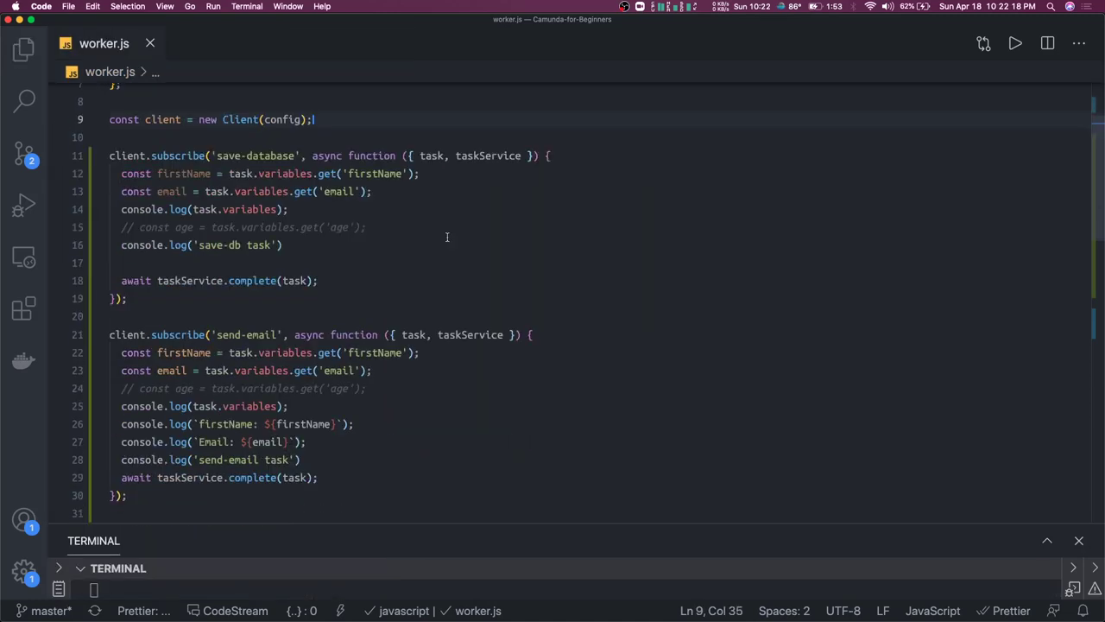
pyautogui.scroll(-3, 309, 246)
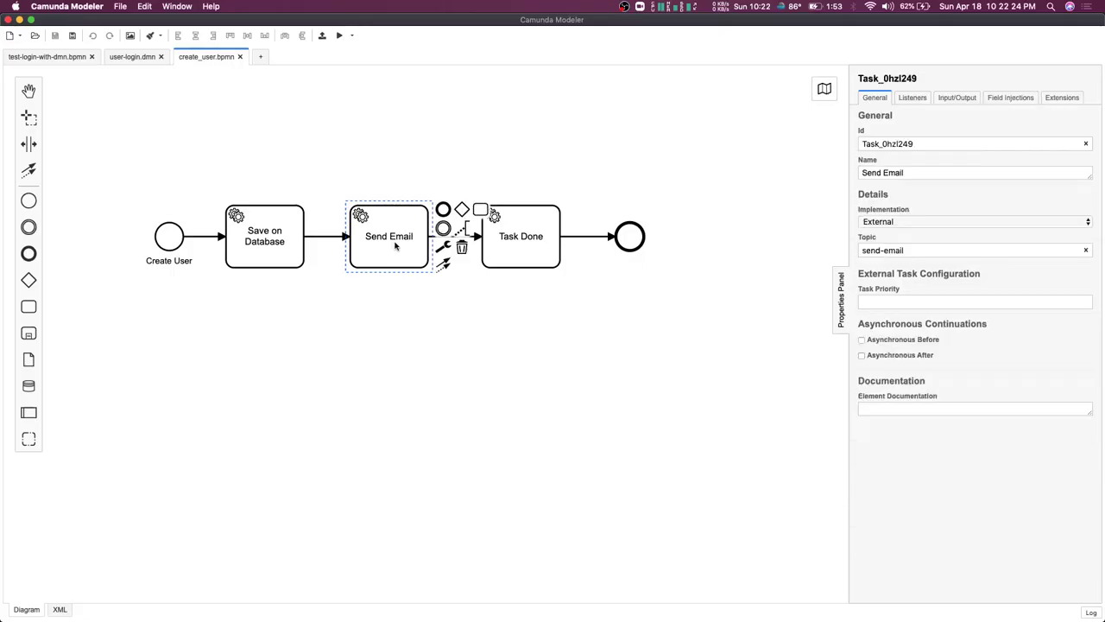
# Check that Task Done uses topic 'done' and Save on Database uses 'save-database'
pyautogui.click(524, 237)
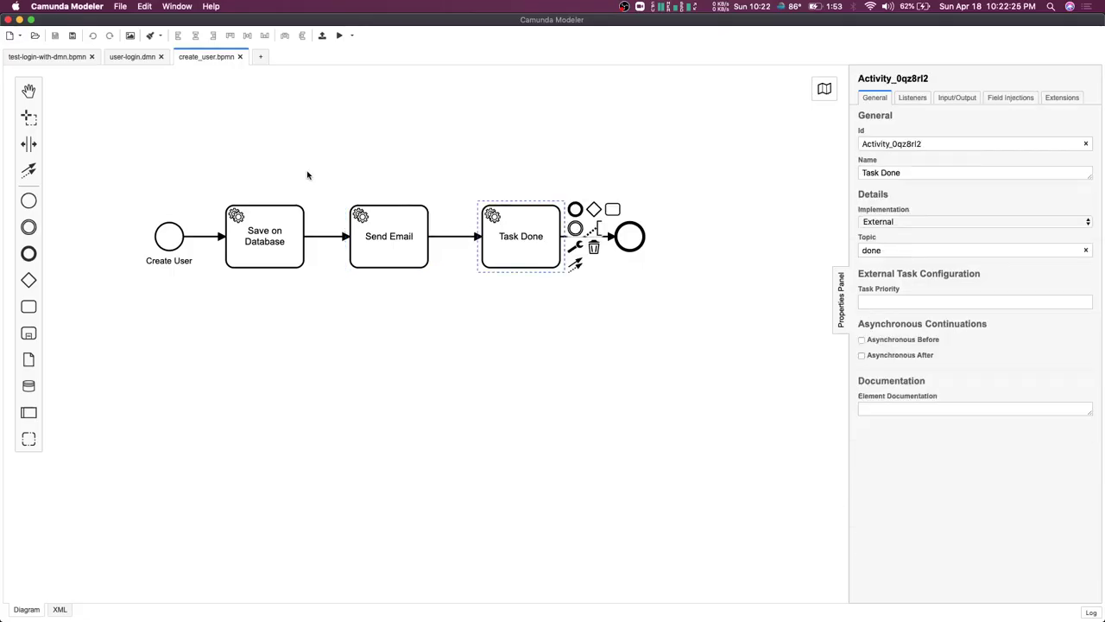
pyautogui.click(276, 248)
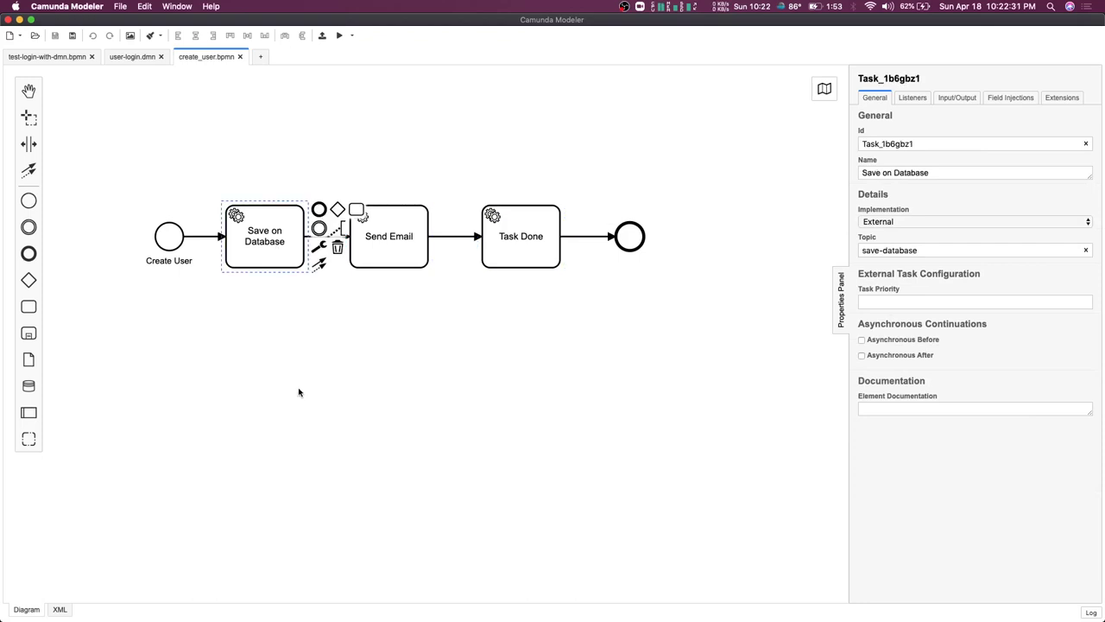
pyautogui.press('super+Tab')
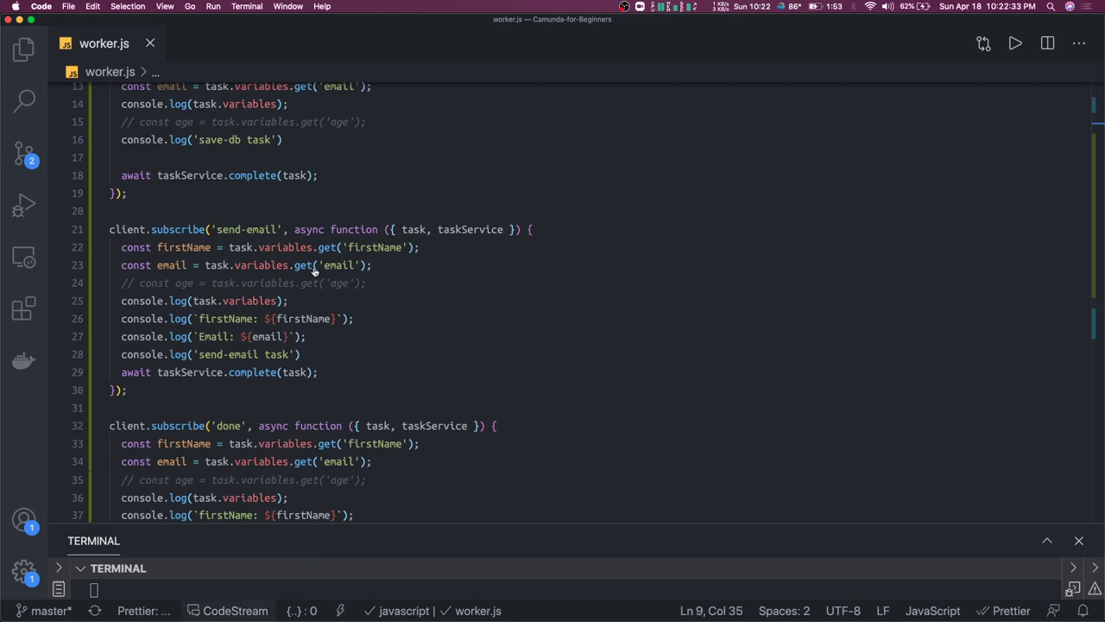
# Select the email and firstName variables in the send-email handler, then head back to Cockpit
pyautogui.moveTo(373, 265); pyautogui.dragTo(175, 265)
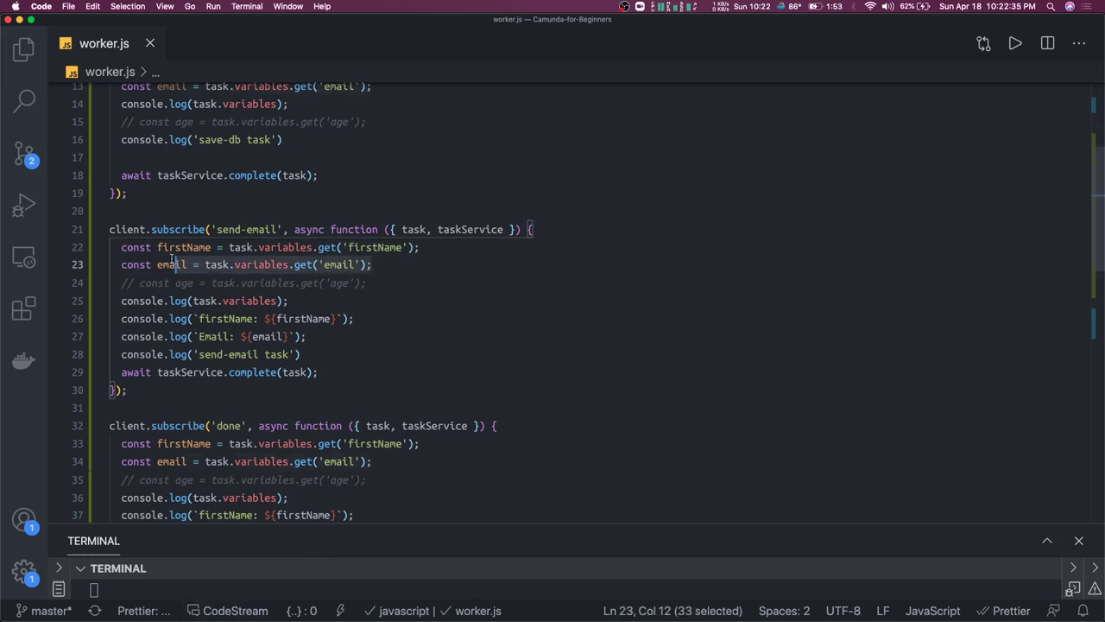
pyautogui.doubleClick(376, 248)
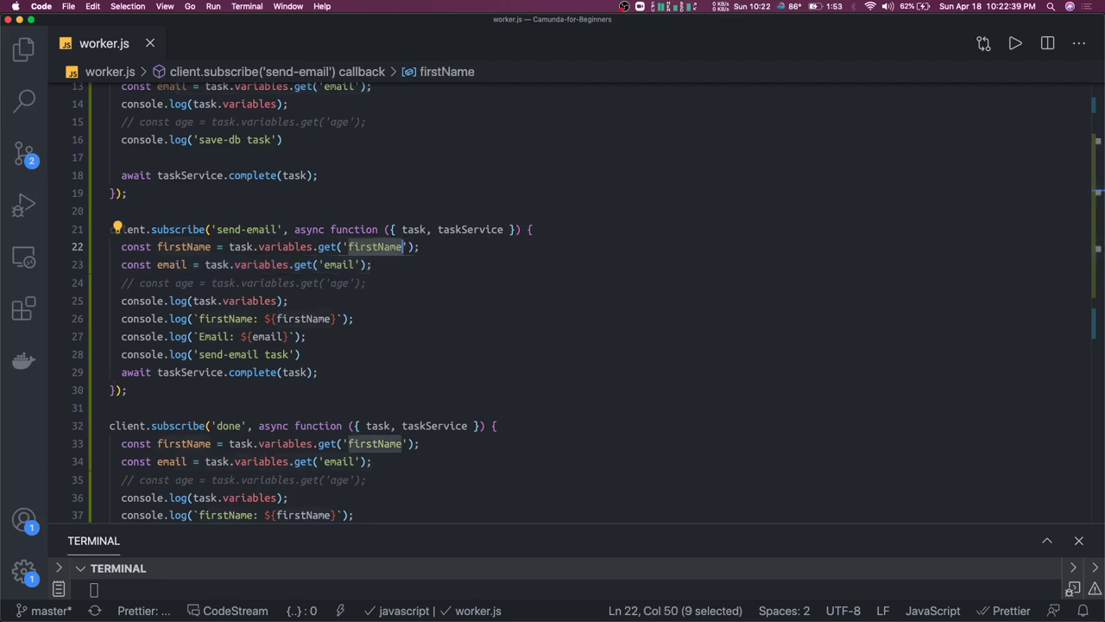
pyautogui.press('super+Tab')
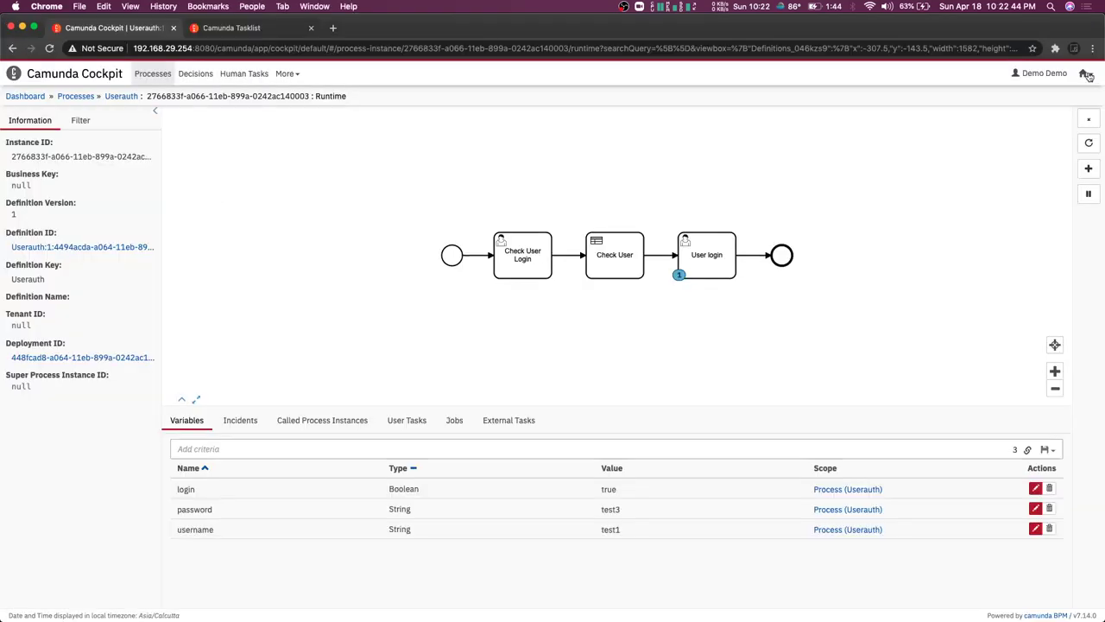
pyautogui.click(1083, 75)
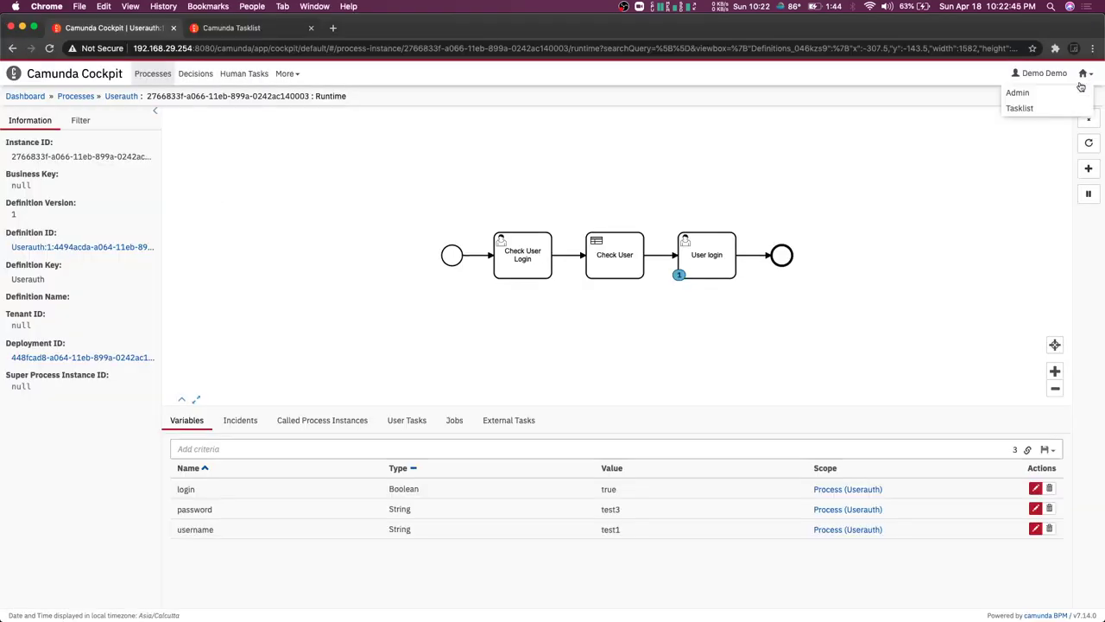
# Switch from Cockpit to Tasklist
pyautogui.click(1027, 108)
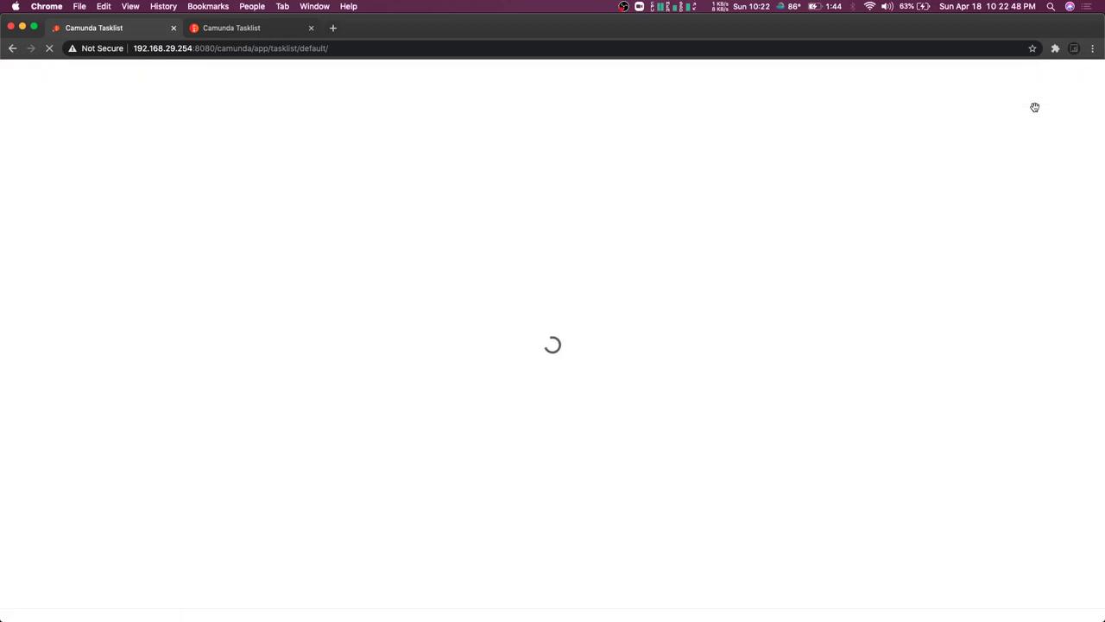